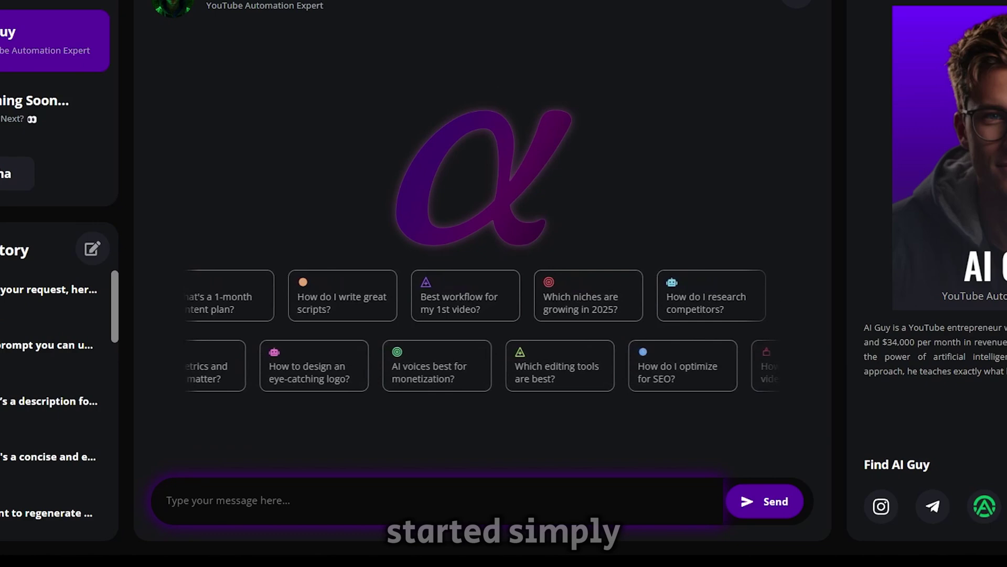
Step: Ask for short, catchy YouTube channel names about simplifying personal growth and success, avoiding 'easy' or 'simple', and regenerate the list
{"action": "type", "text": "Generate creative and memorable YouTube channel names for a niche focused on simplifying personal growth and success. The name should be short, catchy, and convey ideas like achieving goals easily, overcoming challenges, and mastering life skills with minimal effort. Avoid generic terms like 'easy' or 'simple' and aim for something unique and inspiring"}
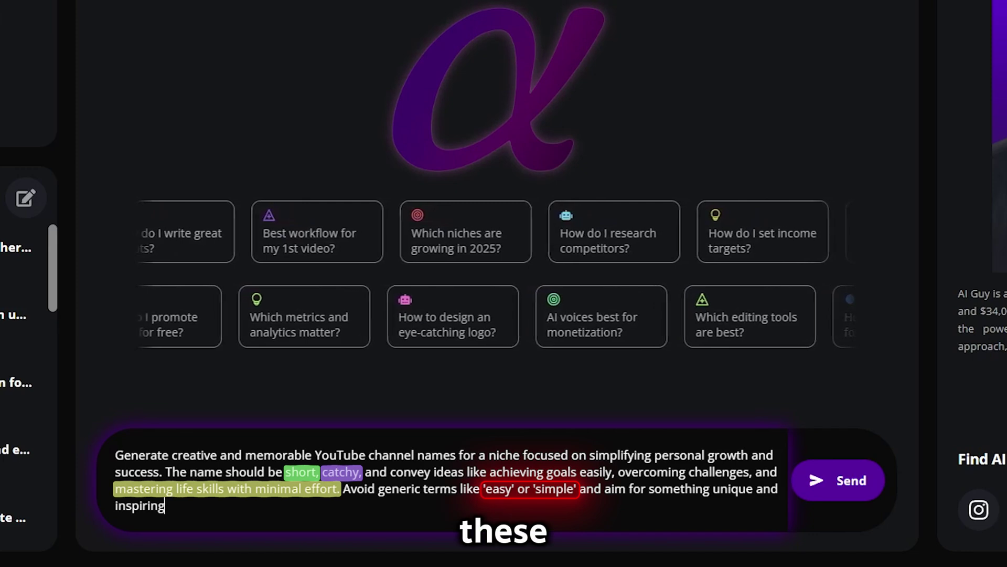
{"action": "key", "text": "Return"}
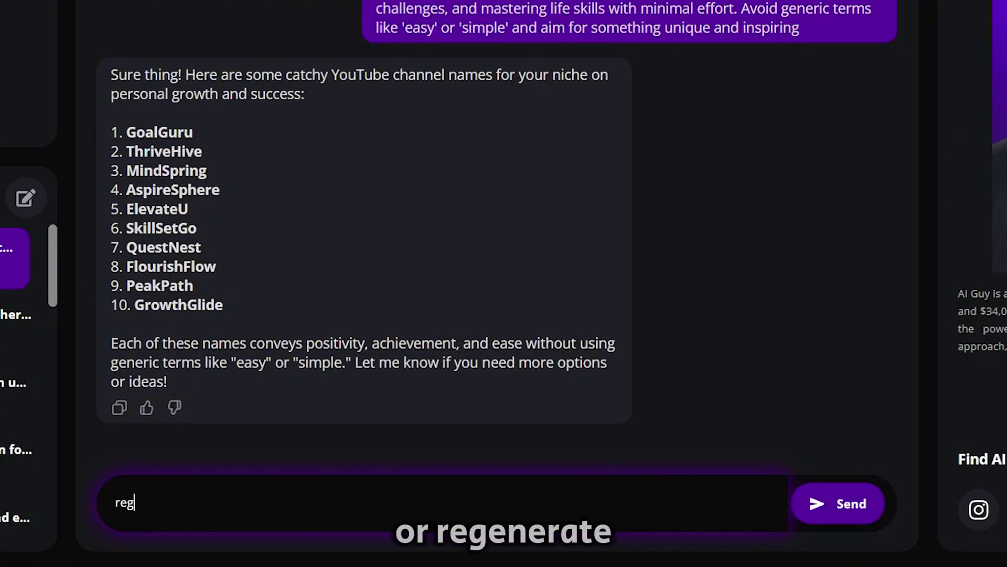
{"action": "key", "text": "Return"}
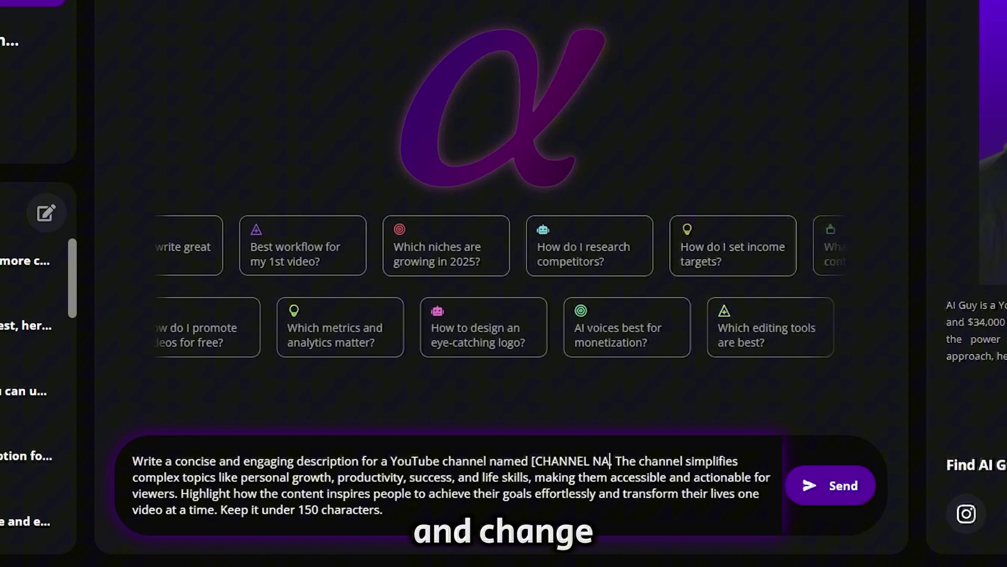
Step: Replace the channel name placeholder in the description prompt with PeakMode and submit the prompt
{"action": "key", "text": "BackSpace"}
{"action": "key", "text": "BackSpace"}
{"action": "key", "text": "BackSpace"}
{"action": "key", "text": "BackSpace"}
{"action": "key", "text": "BackSpace"}
{"action": "key", "text": "BackSpace"}
{"action": "key", "text": "BackSpace"}
{"action": "key", "text": "BackSpace"}
{"action": "key", "text": "BackSpace"}
{"action": "key", "text": "BackSpace"}
{"action": "key", "text": "BackSpace"}
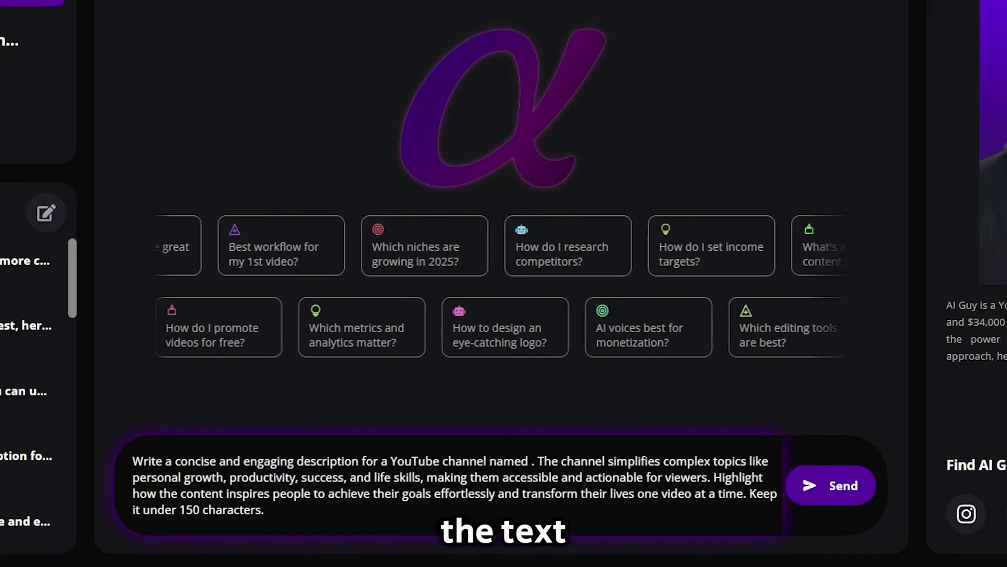
{"action": "type", "text": "PeakMode"}
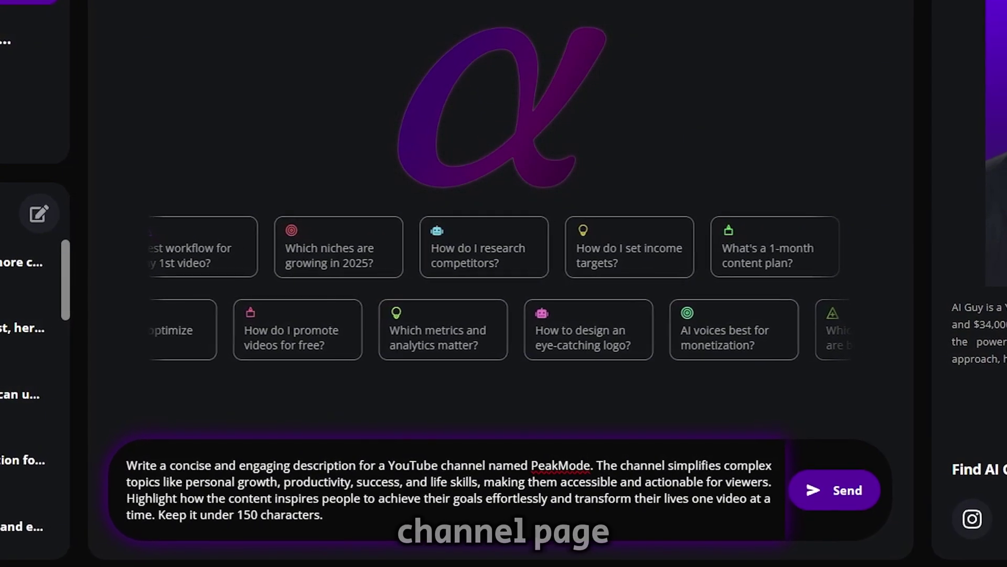
{"action": "key", "text": "Return"}
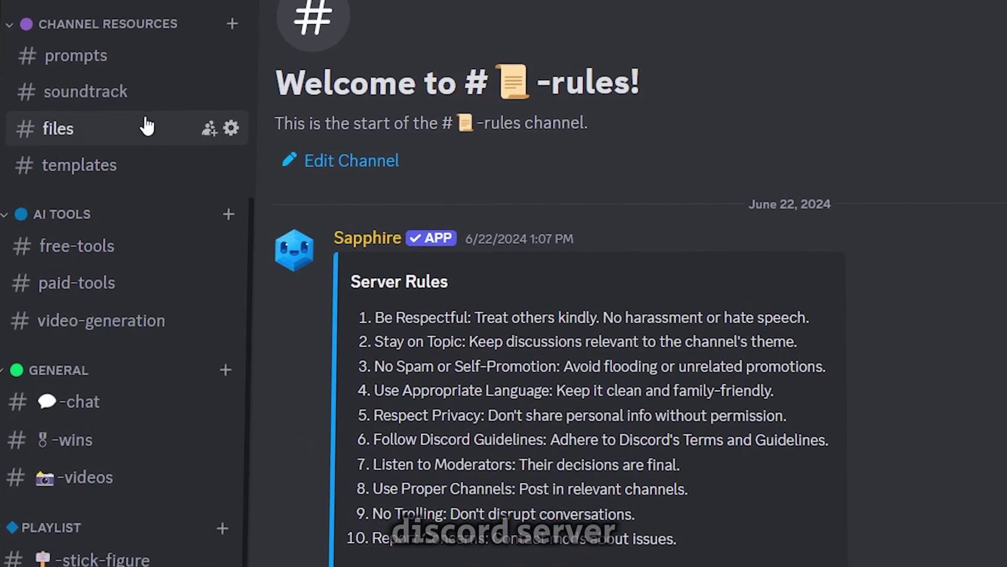
Step: Switch to Discord and open the prompts channel under the channel resources
{"action": "left_click", "coordinate": [124, 62]}
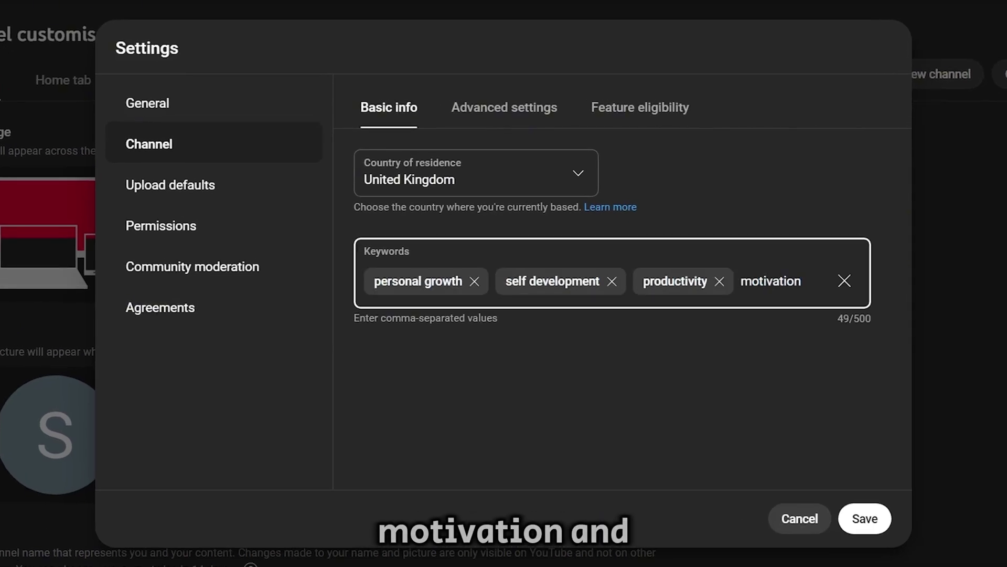
Step: Switch to YouTube Studio, complete the channel keyword 'motivation', and open the category choices in the advanced upload defaults
{"action": "key", "text": "comma"}
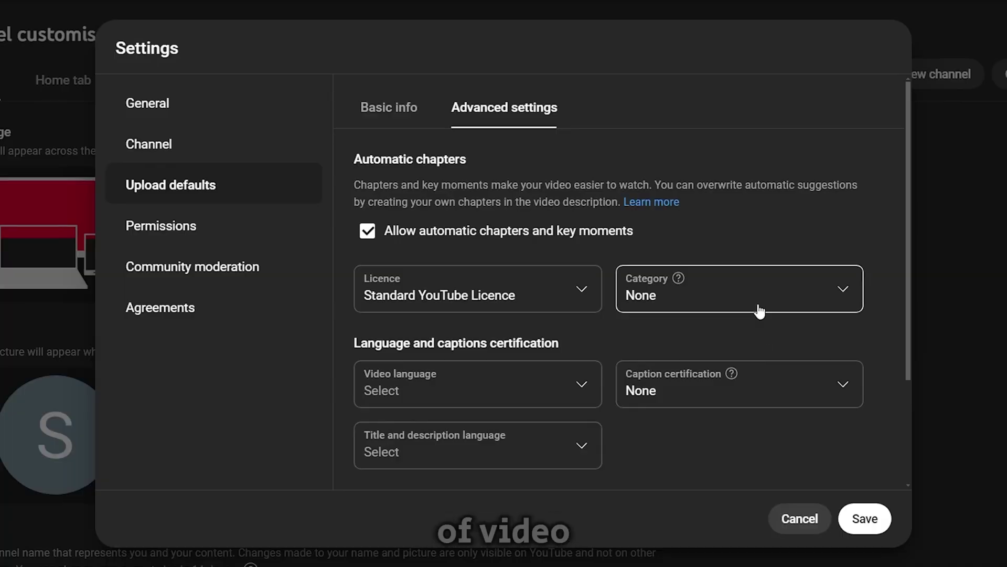
{"action": "left_click", "coordinate": [755, 301]}
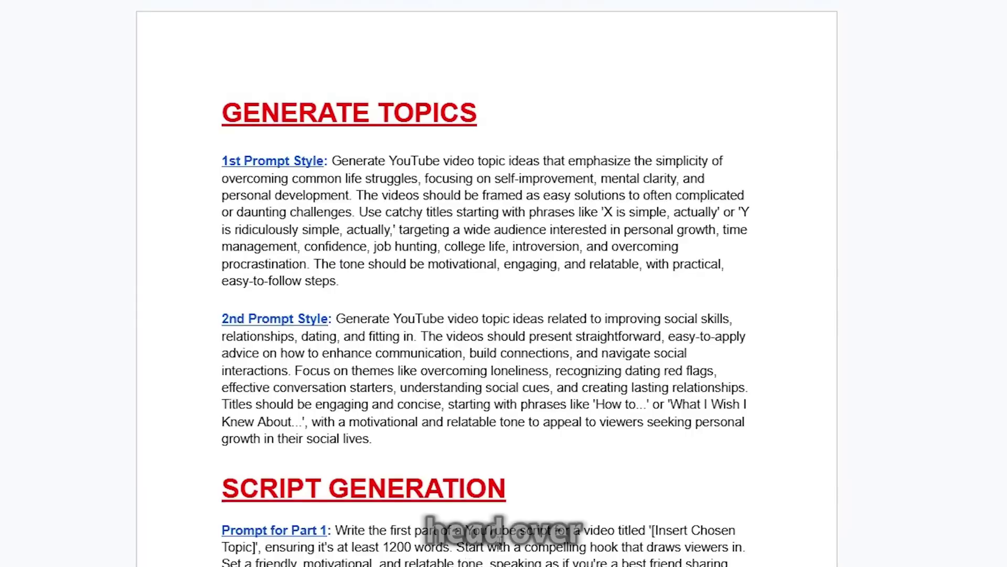
Step: Switch to the prompts document and select the text that follows the script generation prompts
{"action": "scroll", "coordinate": [662, 483], "scroll_direction": "down", "scroll_amount": 15}
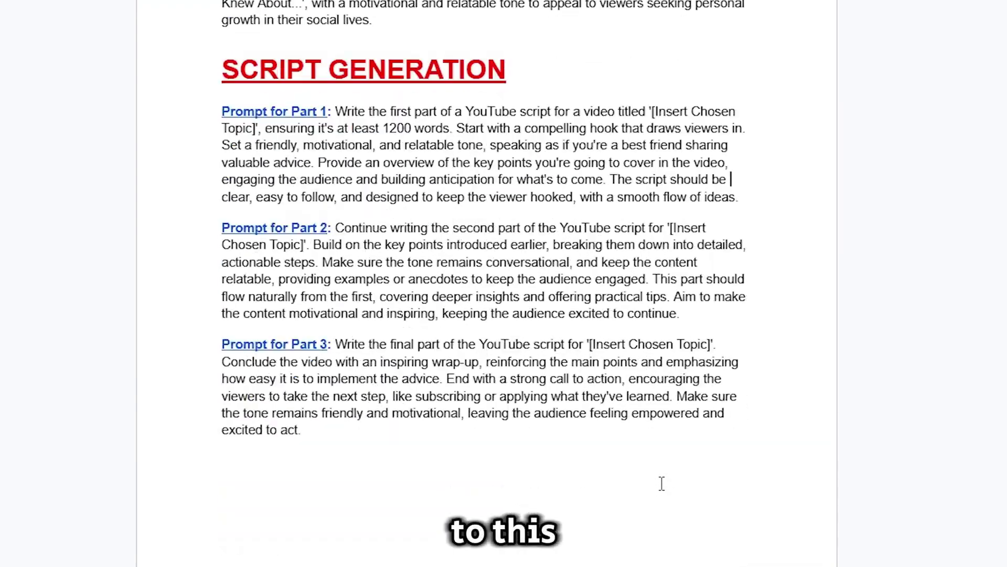
{"action": "scroll", "coordinate": [662, 483], "scroll_direction": "down", "scroll_amount": 3}
{"action": "left_click_drag", "start_coordinate": [260, 315], "coordinate": [371, 346]}
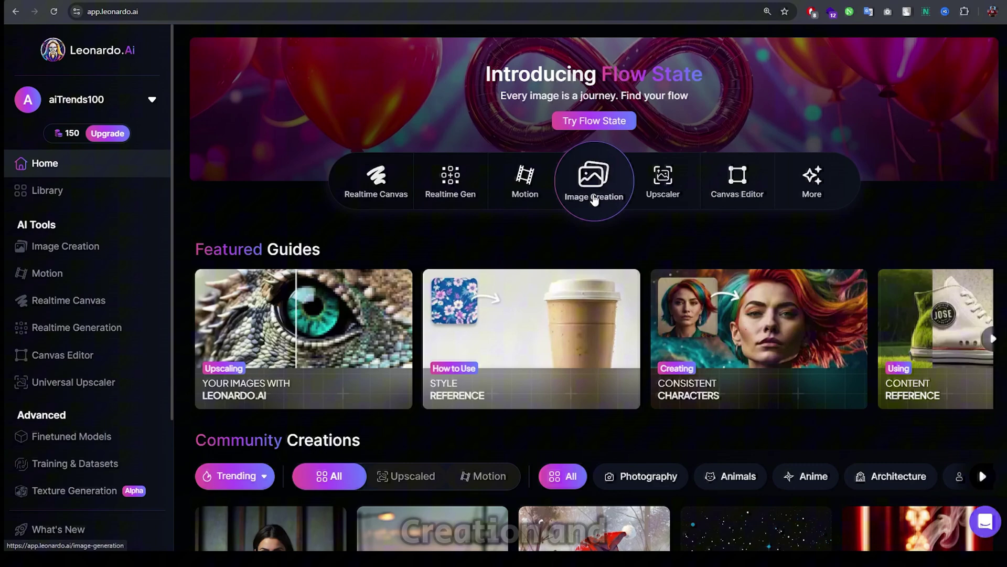
Step: Switch to Leonardo.Ai and set up Image Creation with the Flux Schnell model and the Mobile (9:16) aspect ratio
{"action": "left_click", "coordinate": [595, 200]}
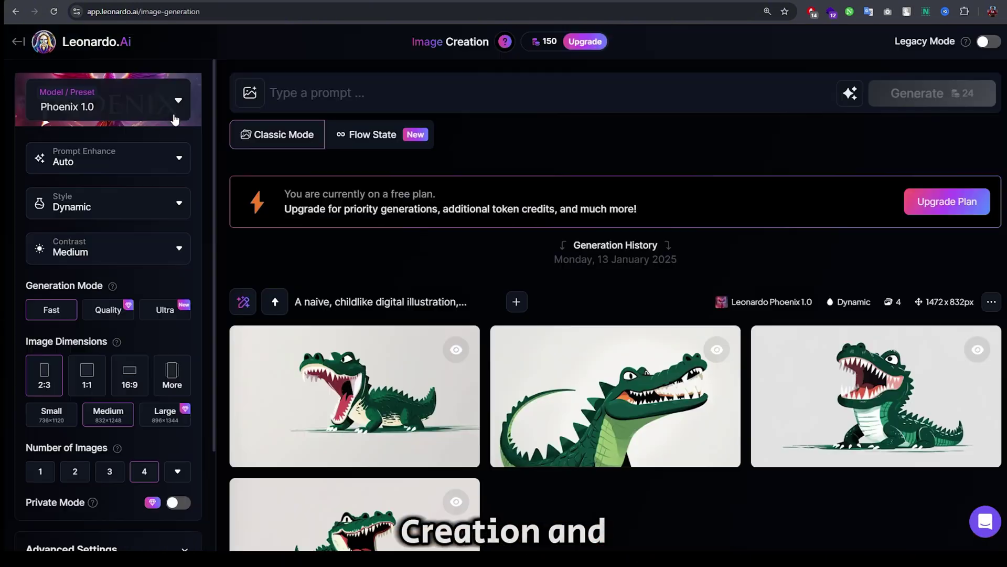
{"action": "left_click", "coordinate": [169, 113]}
{"action": "left_click", "coordinate": [707, 210]}
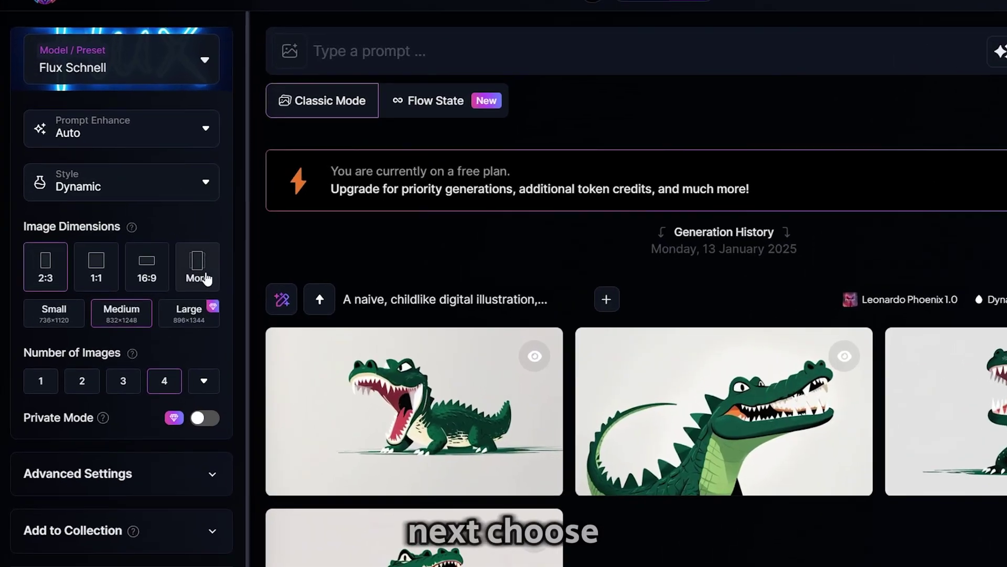
{"action": "left_click", "coordinate": [172, 375]}
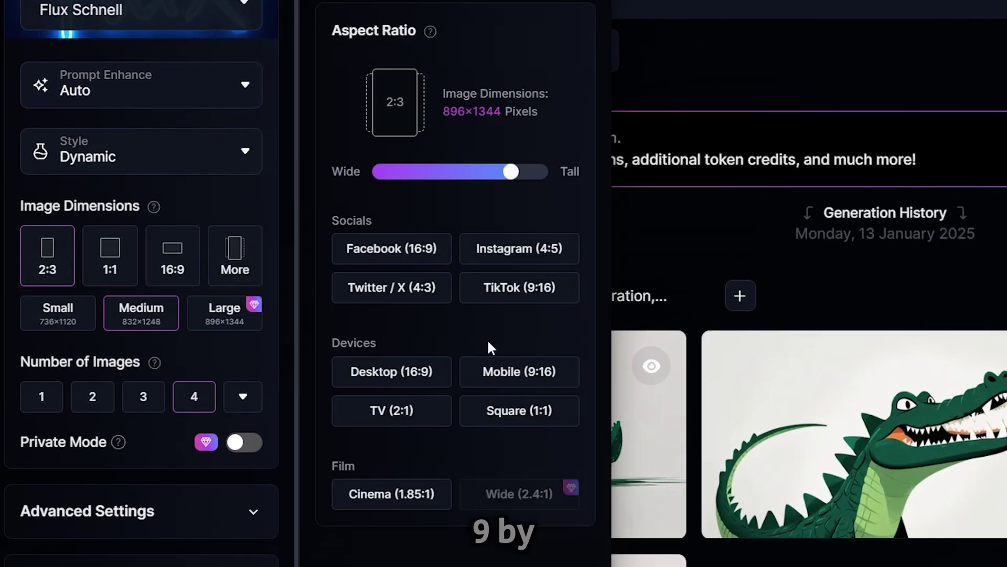
{"action": "left_click", "coordinate": [521, 375]}
Step: Generate images of a minimalist white-line stick figure holding its chin as if thinking, on a plain black background
{"action": "type", "text": "Create a minimalist stick figure character on a plain black background. The figure is composed of simple white lines, with a circular head featuring two small dot eyes and a curved line for a mouth, resembling a simplistic yet expressive style. The stick figure's body is made of straight lines, with one arm holding it's chin as if thinking. The overall design should be clean, with no additional details or shading."}
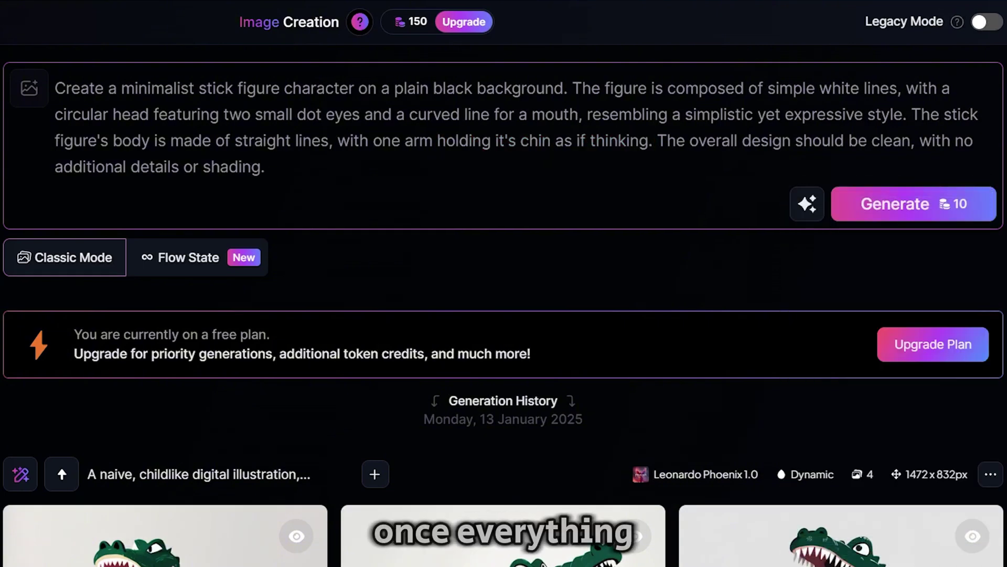
{"action": "left_click", "coordinate": [906, 213]}
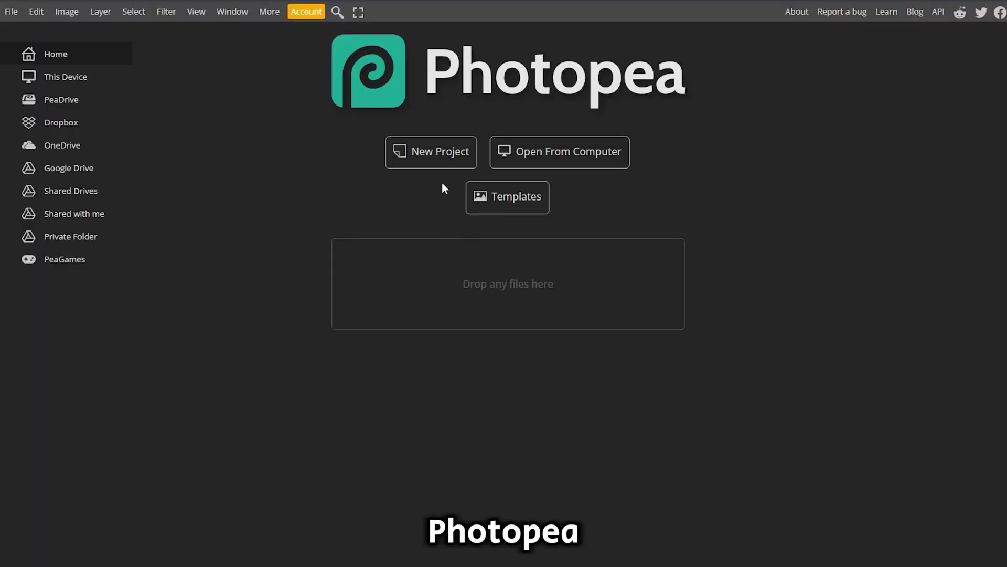
Step: Switch to Photopea and create a new project with a width of 2560 pixels
{"action": "left_click", "coordinate": [434, 164]}
{"action": "double_click", "coordinate": [771, 191]}
{"action": "type", "text": "2560"}
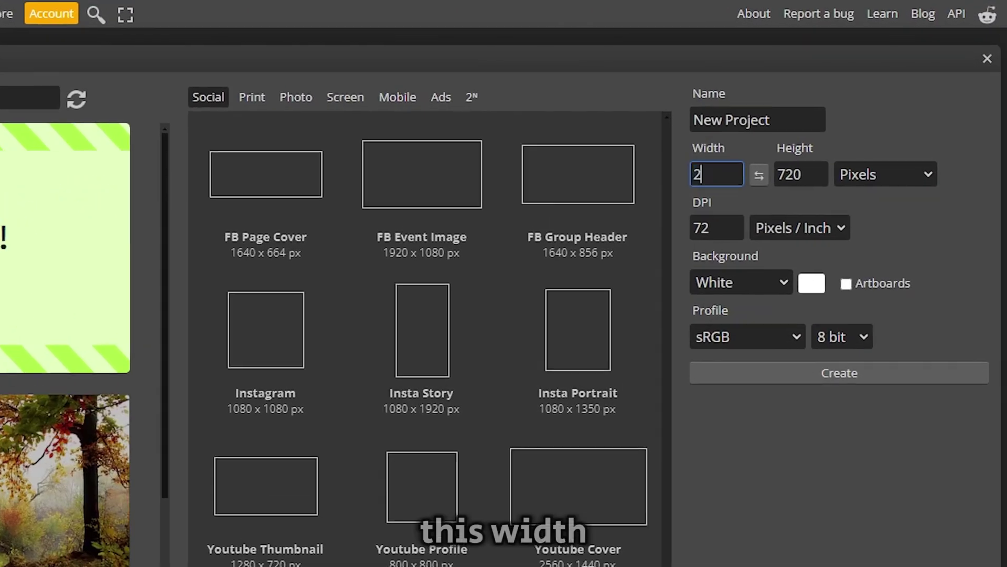
{"action": "key", "text": "Tab"}
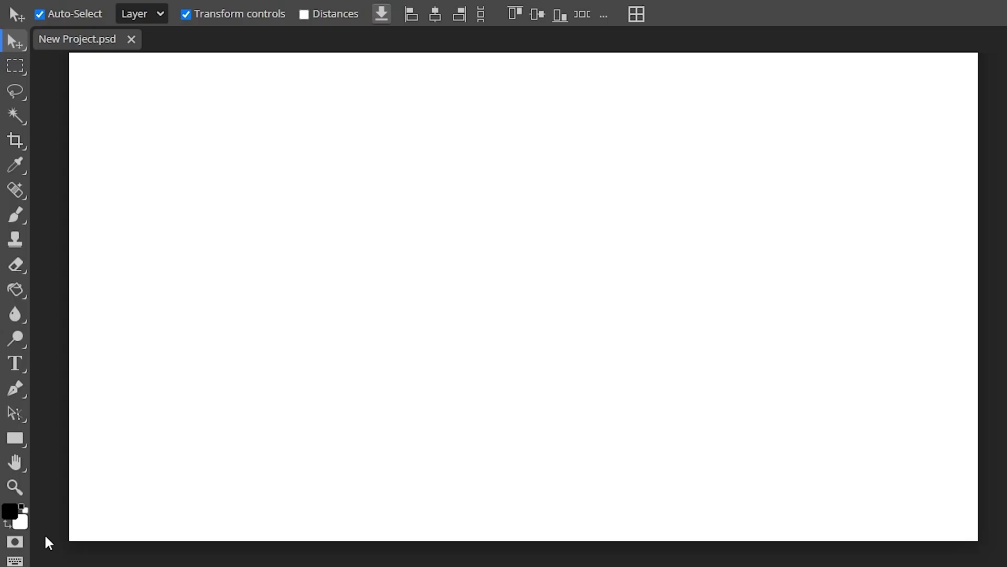
Step: Cover the whole canvas with a black (000000) rectangle as the background
{"action": "left_click", "coordinate": [12, 512]}
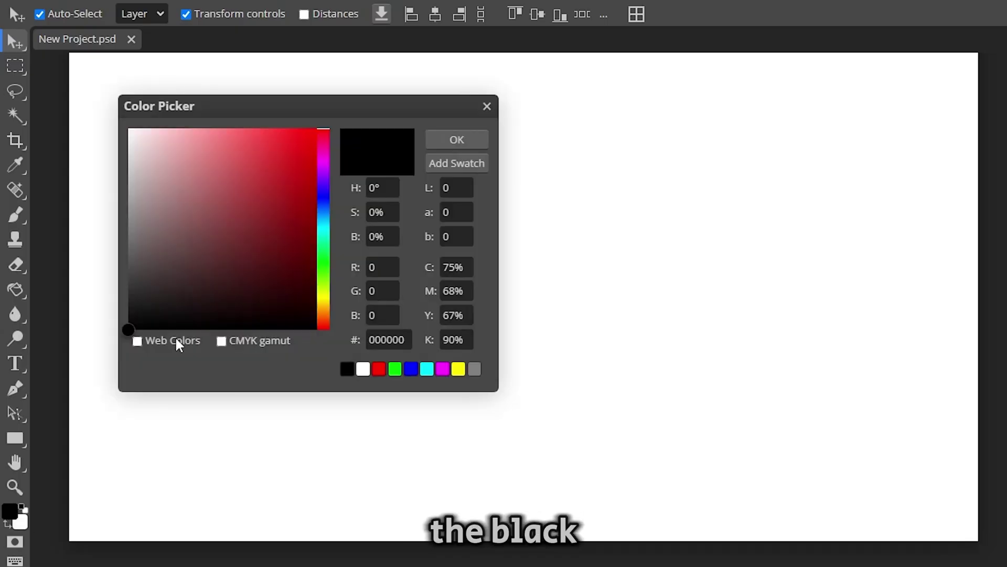
{"action": "left_click", "coordinate": [451, 147]}
{"action": "left_click", "coordinate": [15, 438]}
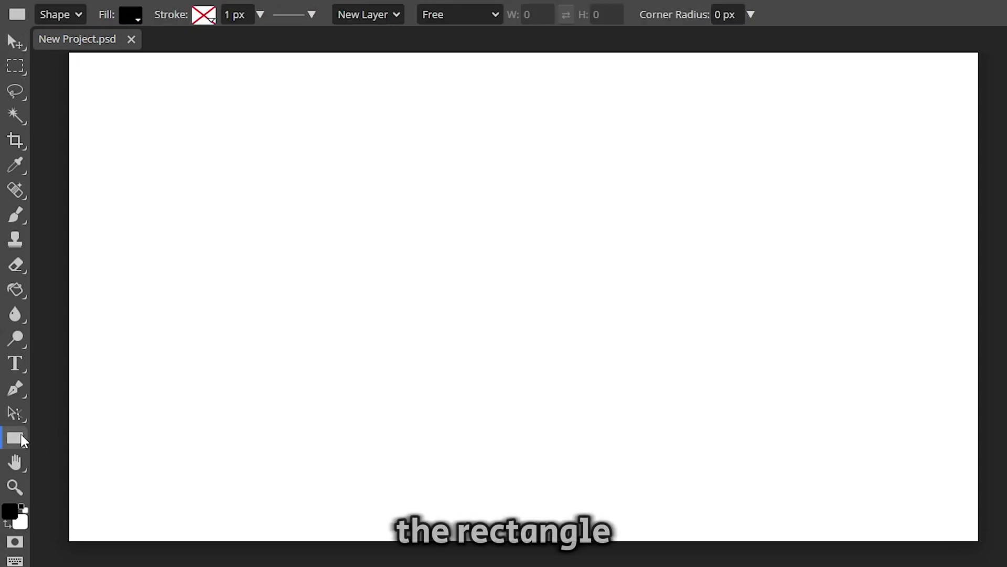
{"action": "left_click_drag", "start_coordinate": [50, 548], "coordinate": [995, 54]}
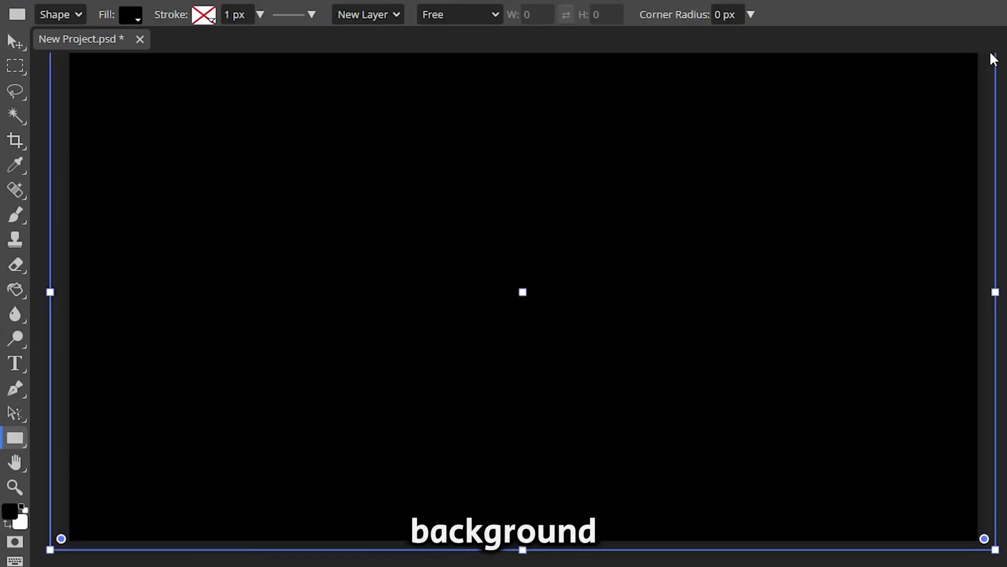
Step: Add white PeakMode text near the canvas centre, scaled to about 171%, and open the export options
{"action": "left_click", "coordinate": [16, 362]}
{"action": "left_click_drag", "start_coordinate": [390, 211], "coordinate": [461, 311]}
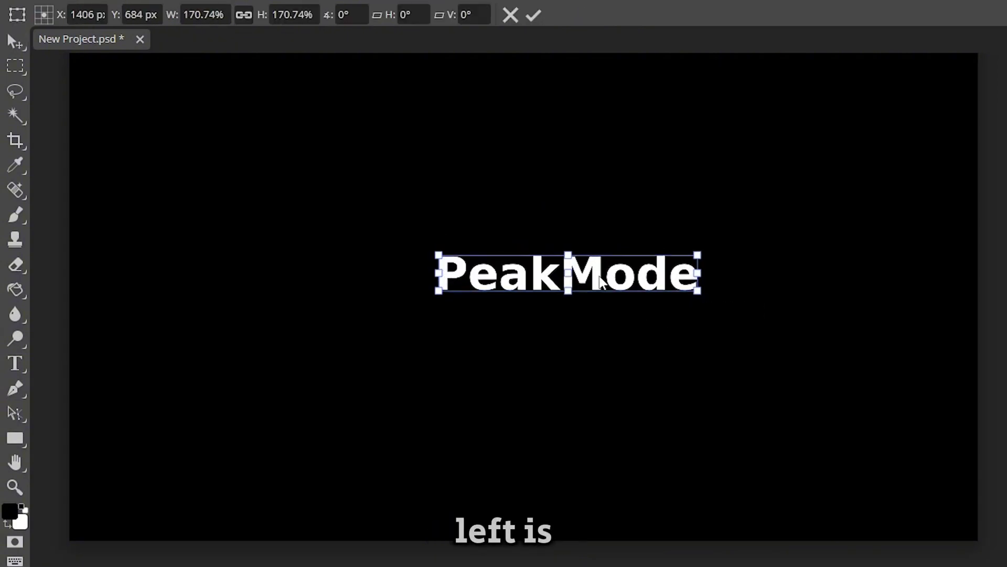
{"action": "left_click", "coordinate": [14, 11]}
{"action": "mouse_move", "coordinate": [40, 240]}
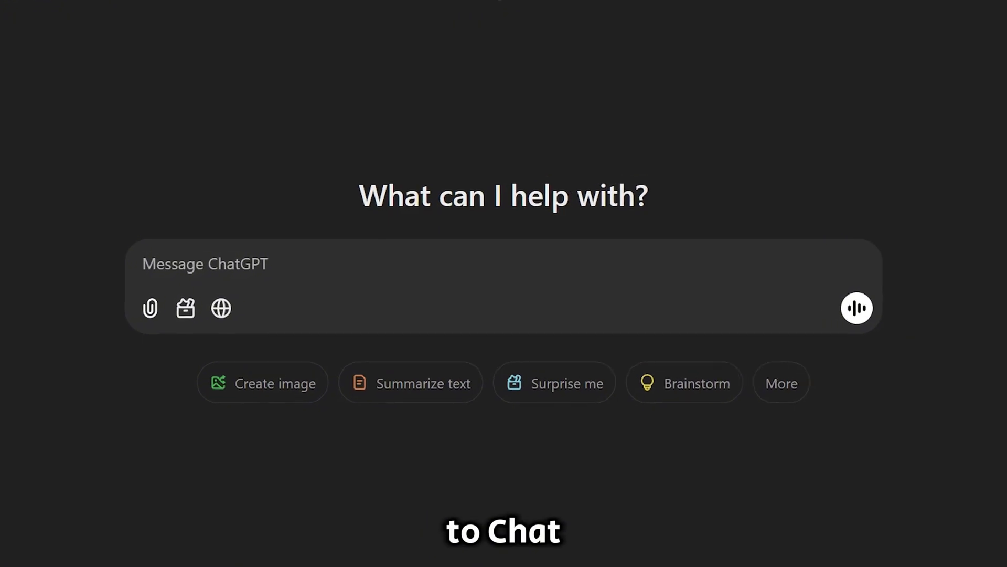
Step: Switch to ChatGPT and request YouTube topic ideas on simply overcoming common life struggles, with titles like 'X is simple, actually'
{"action": "type", "text": "Generate YouTube video topic ideas that emphasize the simplicity of overcoming common life struggles, focusing on self-improvement, mental clarity, and personal development. The videos should be framed as easy solutions to often complicated or daunting challenges. Use catchy titles starting with phrases like 'X is simple, actually' or 'Y is ridiculously simple, actually,' targeting a wide audience interested in personal growth, time management, confidence, job hunting, college life, introversion, and overcoming procrastination. The tone should be motivational, engaging, and relatable, with practical, easy-to-follow steps."}
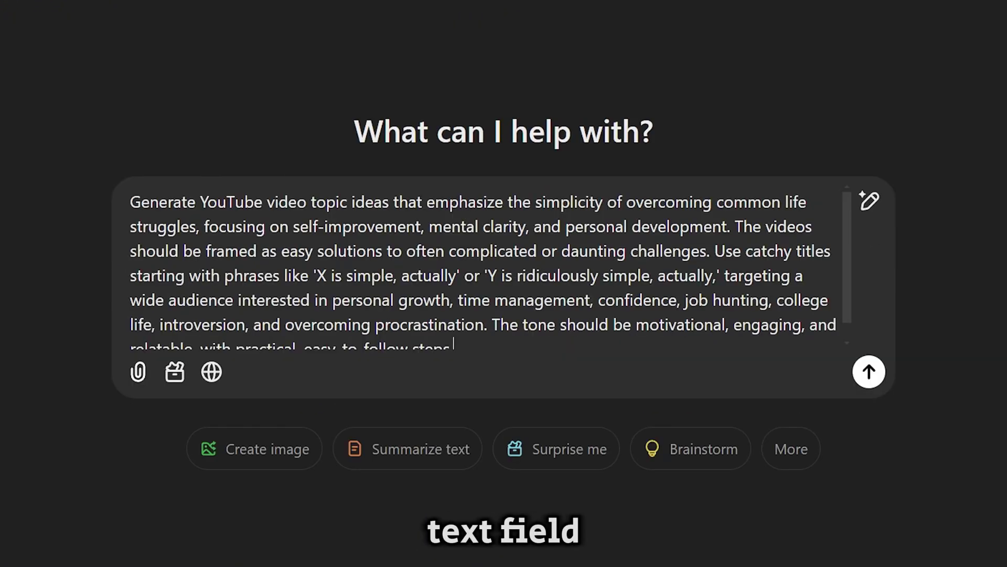
{"action": "key", "text": "Return"}
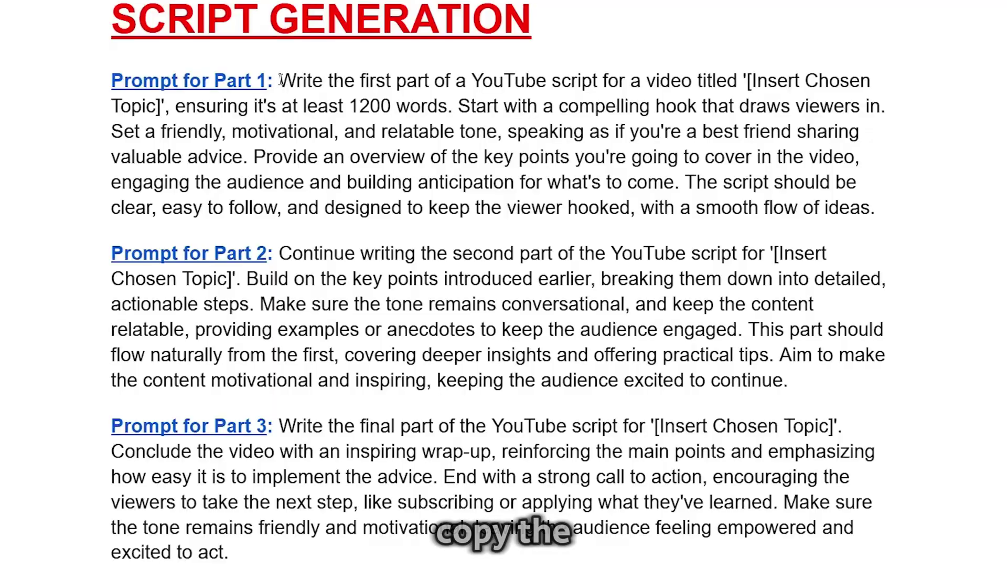
Step: Submit the prompt for the first 1200 words of the script, with 'How to Learn Anything Faster Than Everyone' as the video title
{"action": "left_click_drag", "start_coordinate": [280, 80], "coordinate": [876, 207]}
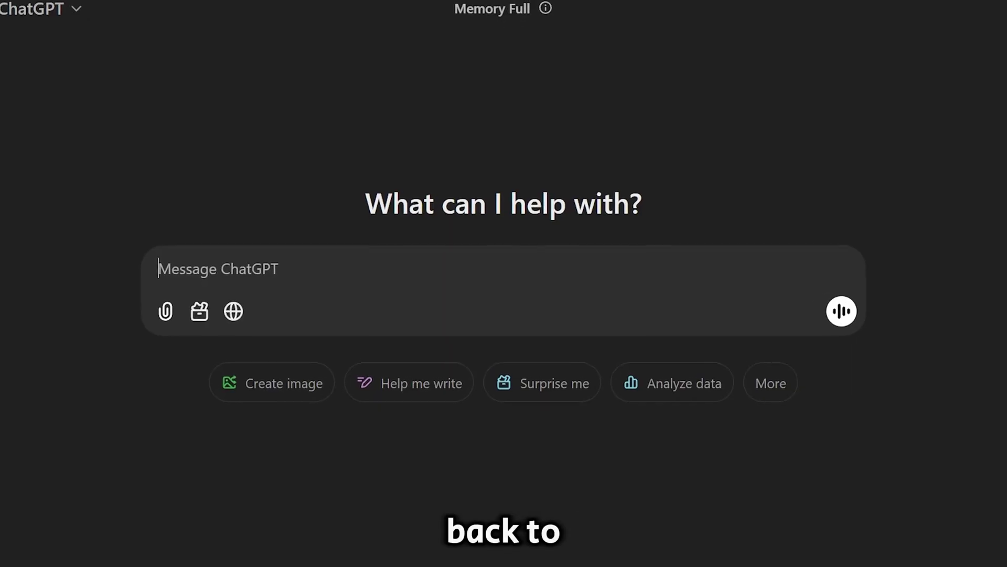
{"action": "type", "text": "Write the first 1200 words of a YouTube script for a video titled '[Insert Chosen Topic]'. The script should flow like a natural conversation, as if a best friend is sharing valuable advice. Begin with a compelling hook to grab attention, introduce the topic with an engaging overview, and start diving into the key points. Keep the tone friendly, motivational, and relatable, ensuring it feels like a seamless story rather than a structured outline. Avoid bullet points or rigid sections—let the ideas flow naturally to keep the audience hooked."}
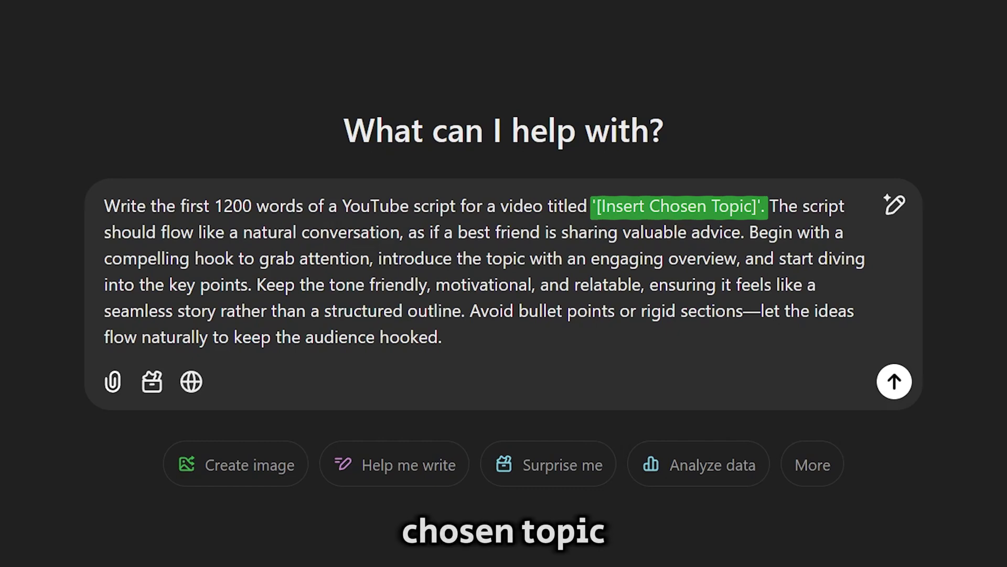
{"action": "key", "text": "BackSpace"}
{"action": "key", "text": "BackSpace"}
{"action": "key", "text": "BackSpace"}
{"action": "key", "text": "BackSpace"}
{"action": "key", "text": "BackSpace"}
{"action": "key", "text": "BackSpace"}
{"action": "key", "text": "BackSpace"}
{"action": "key", "text": "BackSpace"}
{"action": "key", "text": "BackSpace"}
{"action": "key", "text": "BackSpace"}
{"action": "key", "text": "BackSpace"}
{"action": "key", "text": "BackSpace"}
{"action": "key", "text": "BackSpace"}
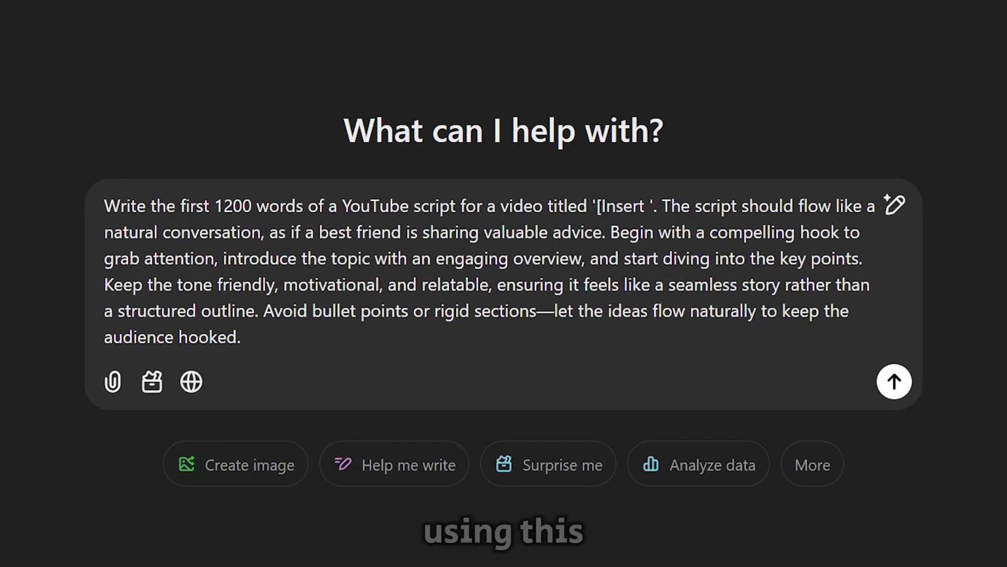
{"action": "type", "text": "How to Learn Anything Faster Than Everyone"}
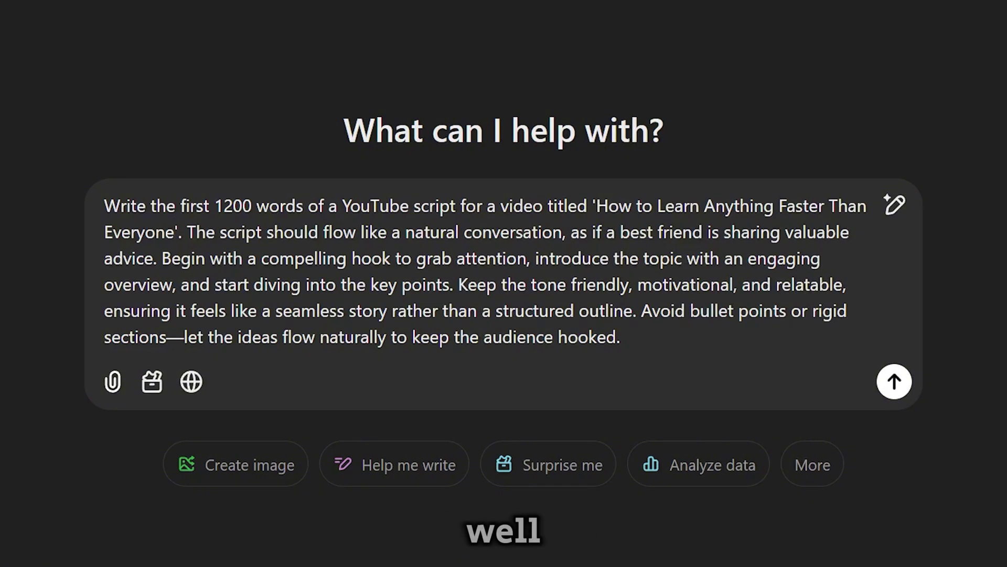
{"action": "key", "text": "Return"}
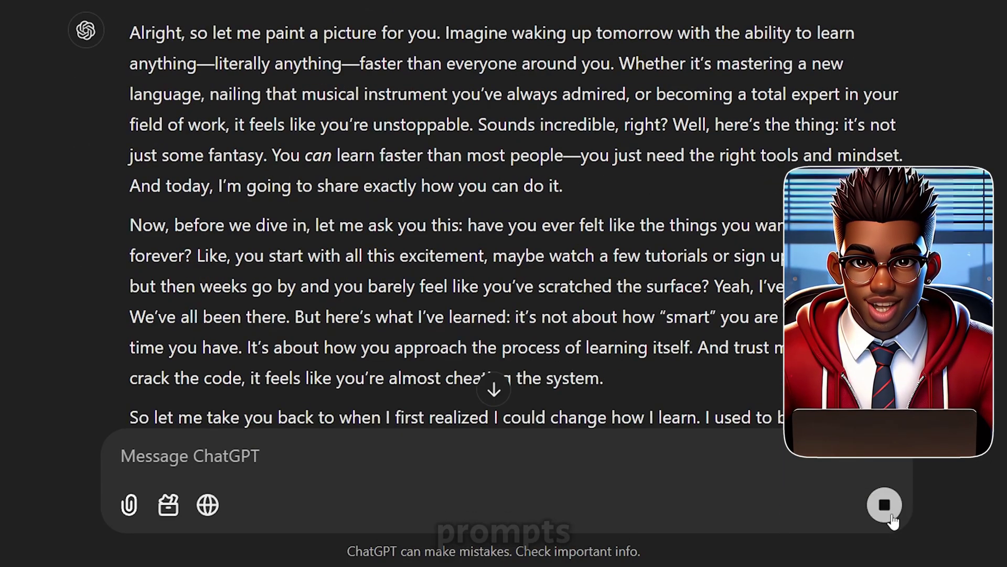
Step: Submit the prompt continuing the script as its second part, with 'How to Learn Anything Faster Than Everyone' as the topic
{"action": "left_click_drag", "start_coordinate": [292, 285], "coordinate": [701, 391]}
{"action": "key", "text": "ctrl+c"}
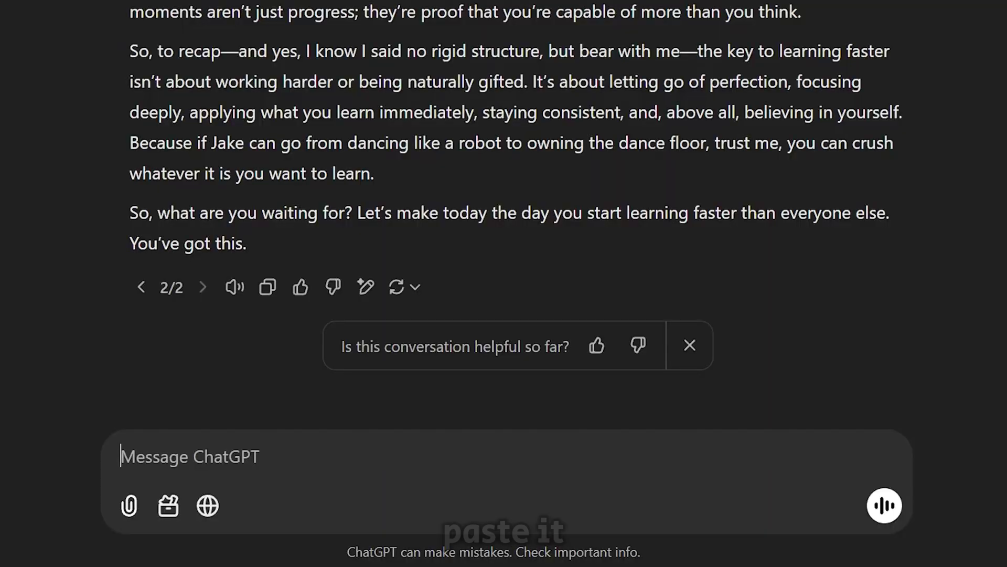
{"action": "key", "text": "ctrl+v"}
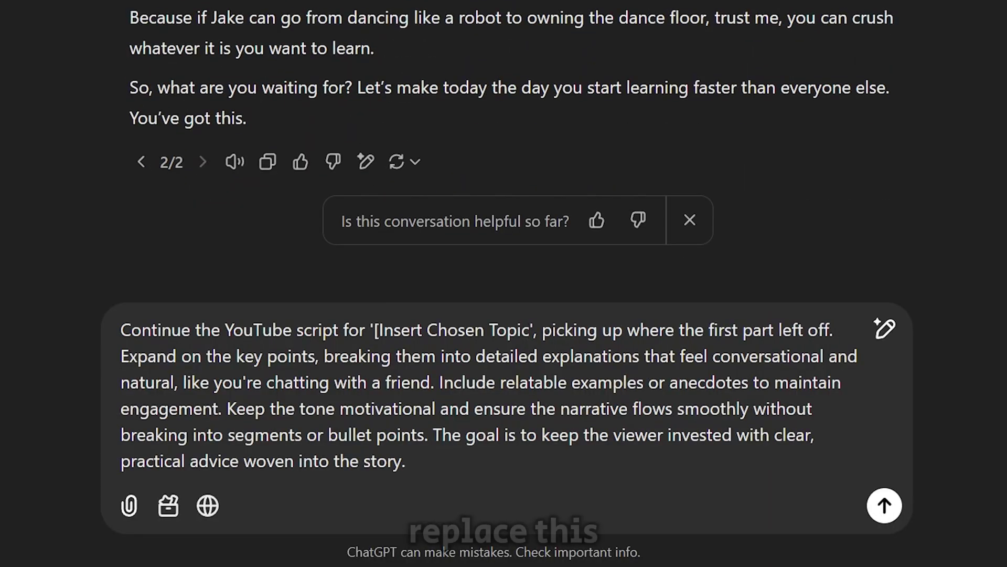
{"action": "key", "text": "BackSpace"}
{"action": "type", "text": "How to Learn Anything Faster Than Everyone"}
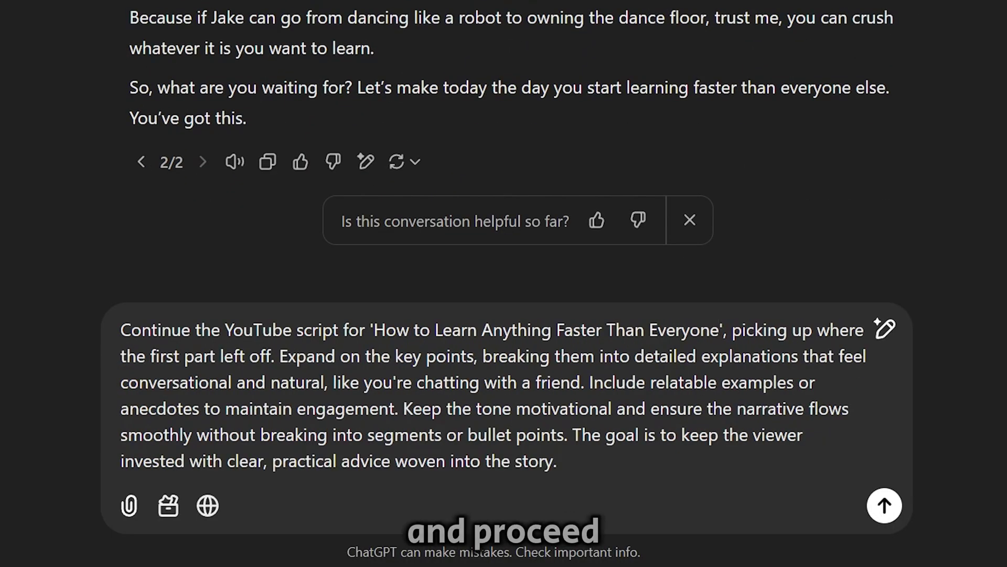
{"action": "key", "text": "Return"}
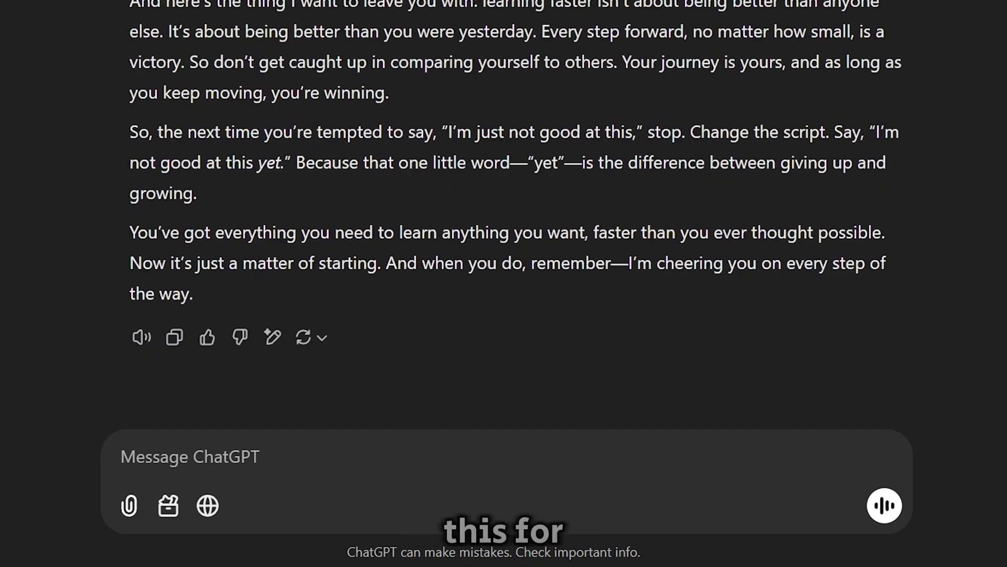
Step: Paste and submit the prompt for the final part of the script
{"action": "key", "text": "ctrl+v"}
{"action": "key", "text": "Return"}
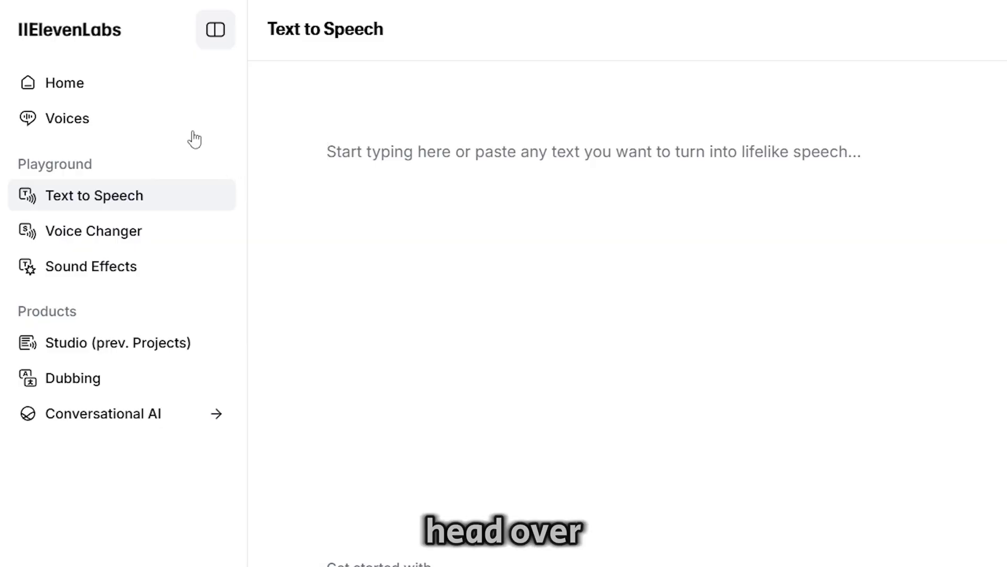
Step: Browse the ElevenLabs voice library, filter it to Narrative & Story voices, and look through the available languages
{"action": "left_click", "coordinate": [173, 124]}
{"action": "scroll", "coordinate": [503, 340], "scroll_direction": "down", "scroll_amount": 7}
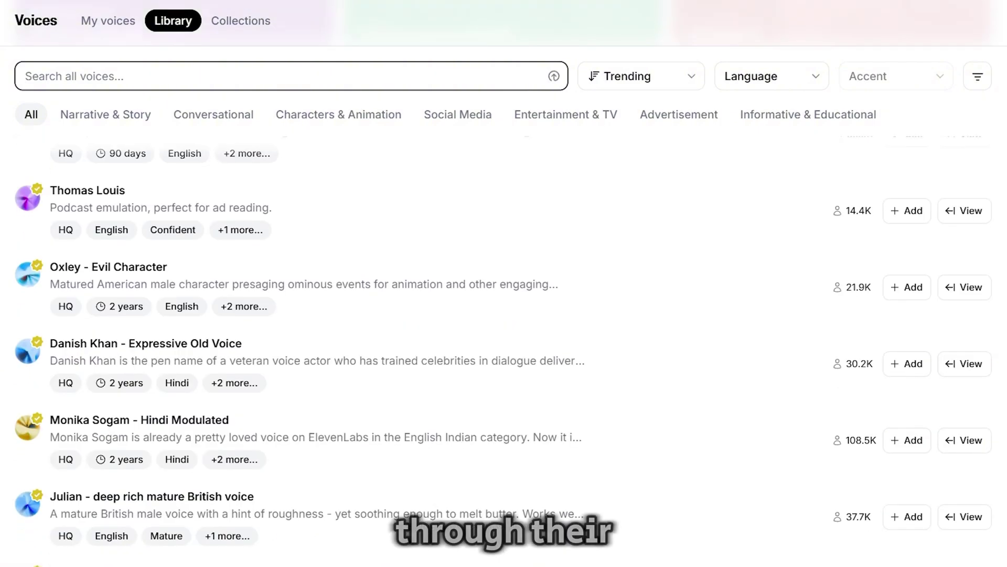
{"action": "scroll", "coordinate": [504, 341], "scroll_direction": "down", "scroll_amount": 10}
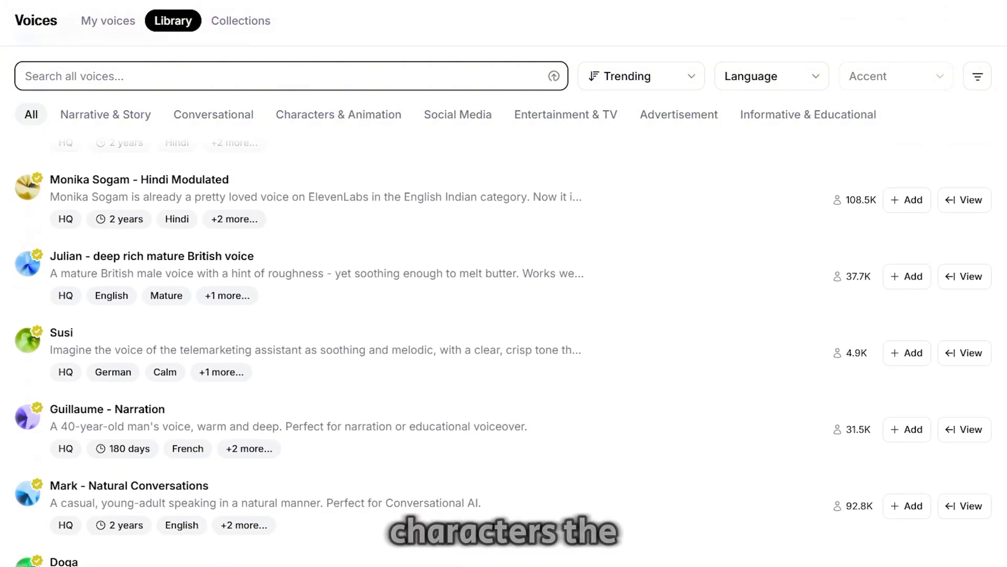
{"action": "scroll", "coordinate": [503, 341], "scroll_direction": "down", "scroll_amount": 6}
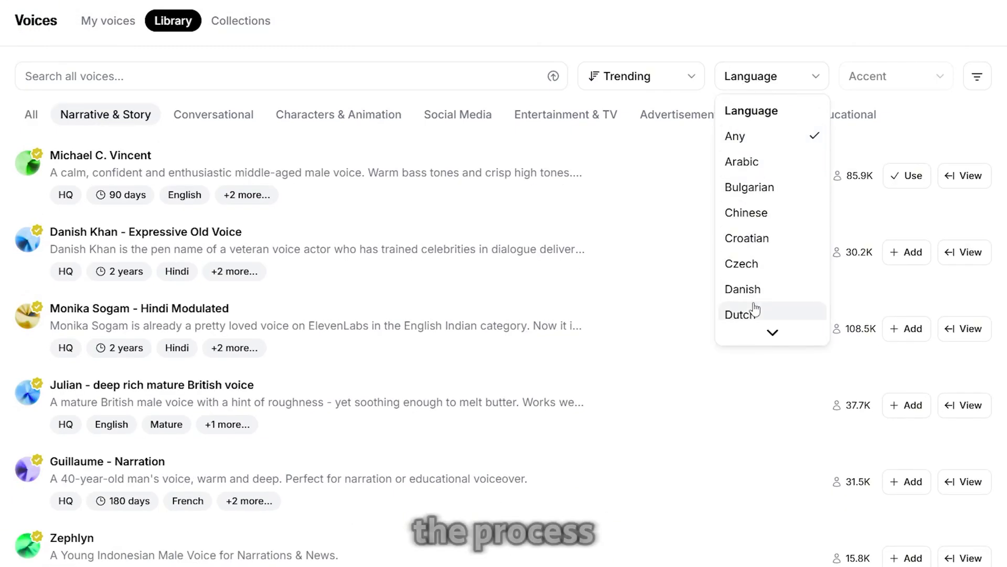
{"action": "scroll", "coordinate": [753, 310], "scroll_direction": "down", "scroll_amount": 3}
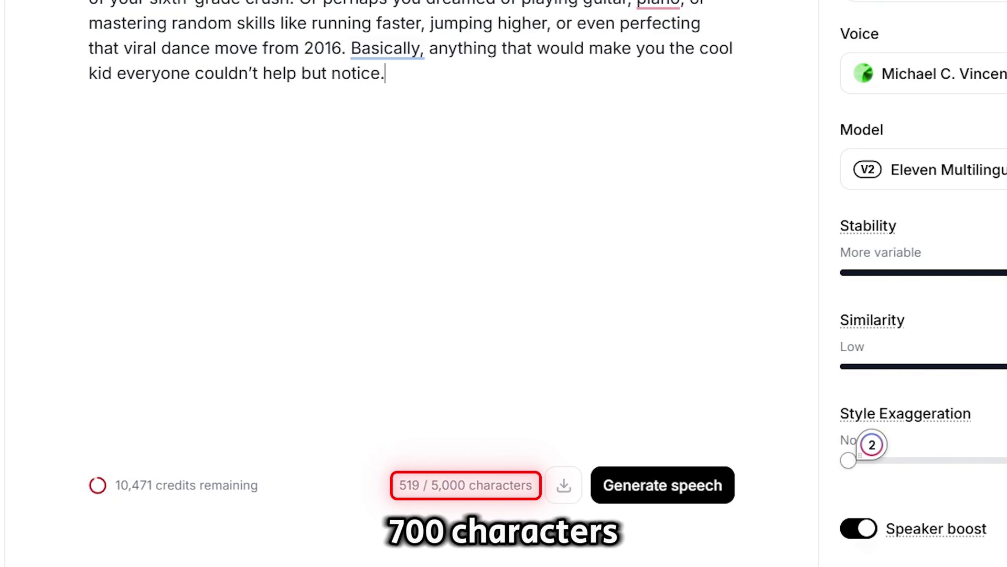
Step: Generate speech from the pasted script excerpt with the Eleven Multilingual V2 model and download the audio
{"action": "left_click", "coordinate": [663, 485]}
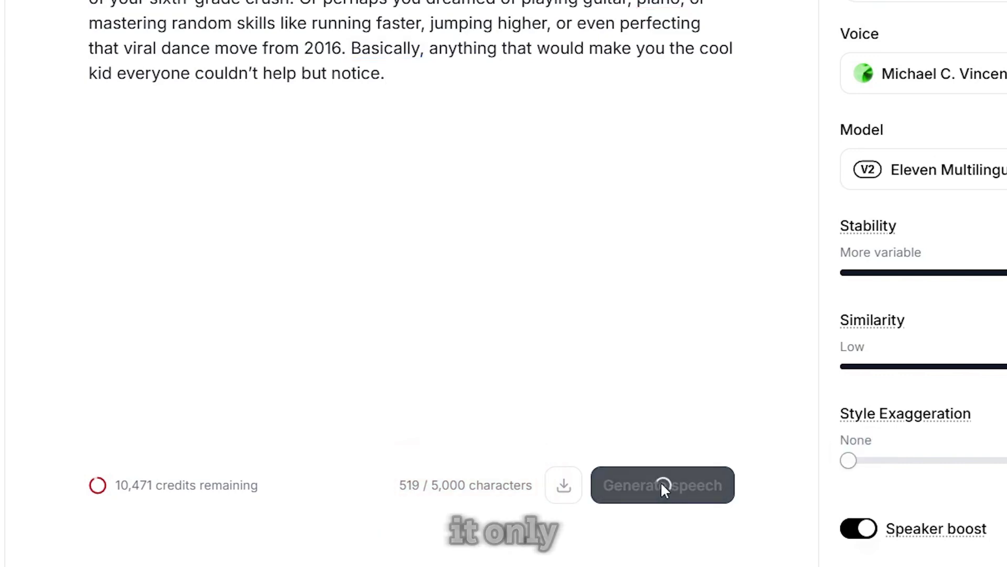
{"action": "left_click", "coordinate": [545, 487]}
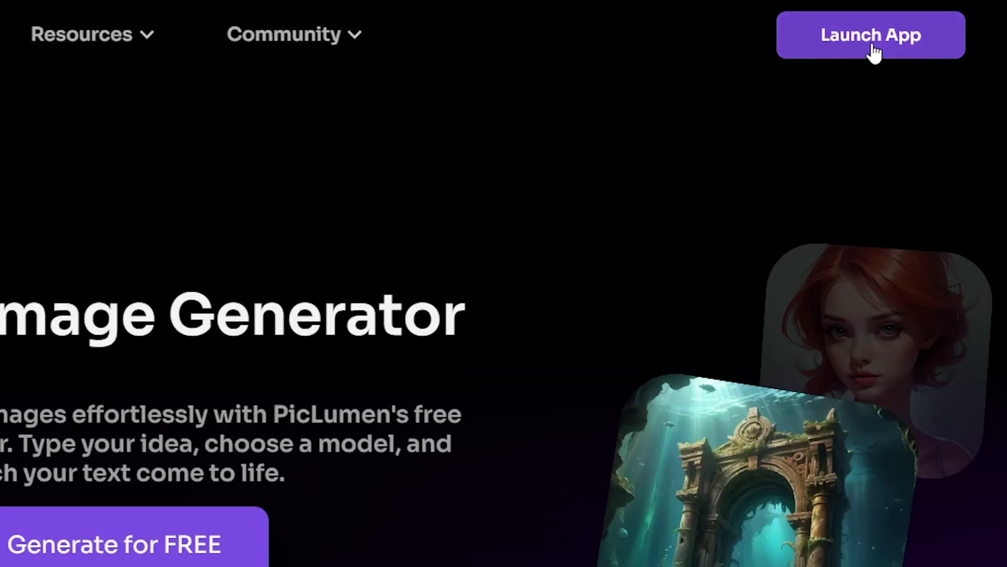
Step: Launch the PicLumen image generator, open its creation workspace, and permanently dismiss the 30-day storage notice
{"action": "left_click", "coordinate": [930, 51]}
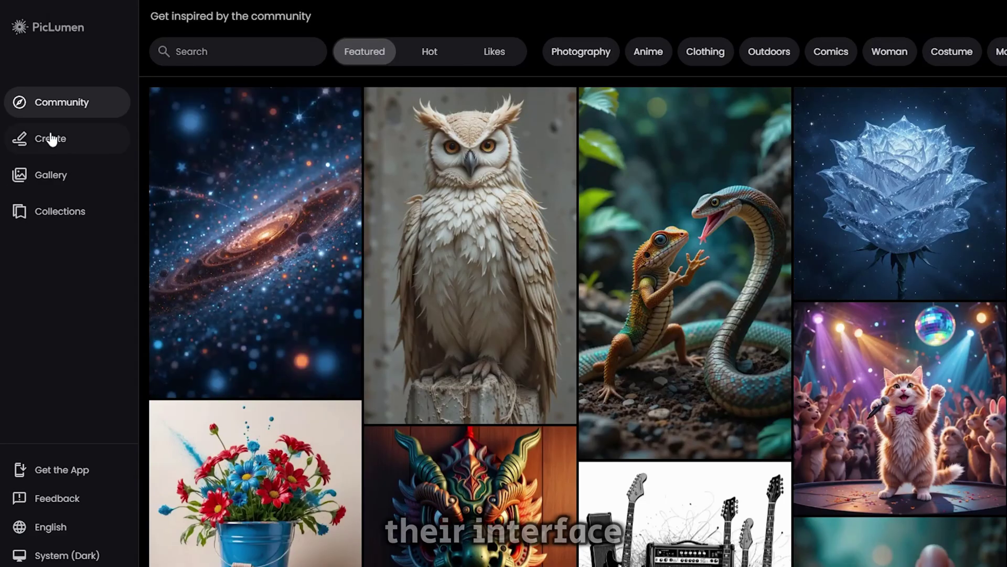
{"action": "left_click", "coordinate": [51, 139]}
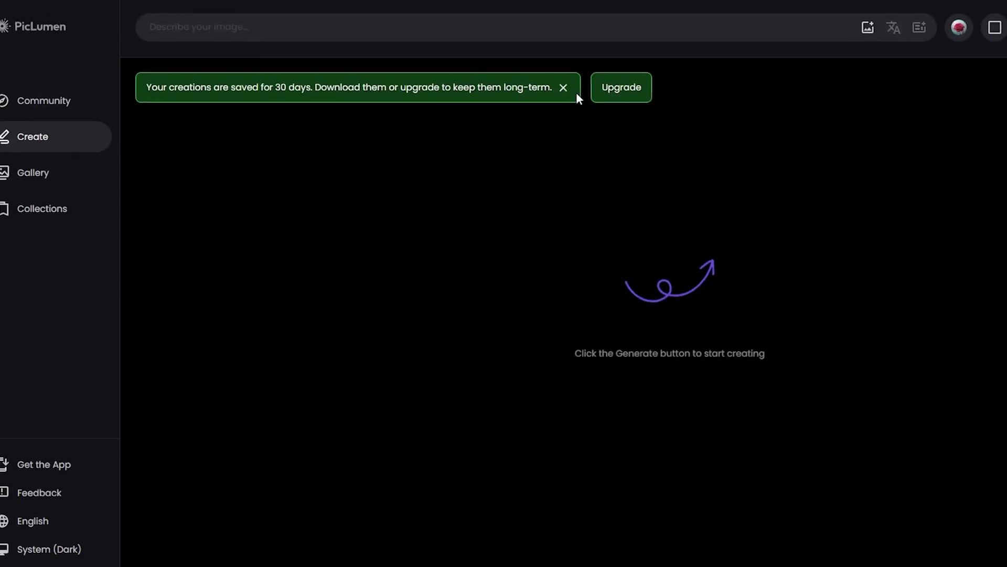
{"action": "left_click", "coordinate": [563, 87]}
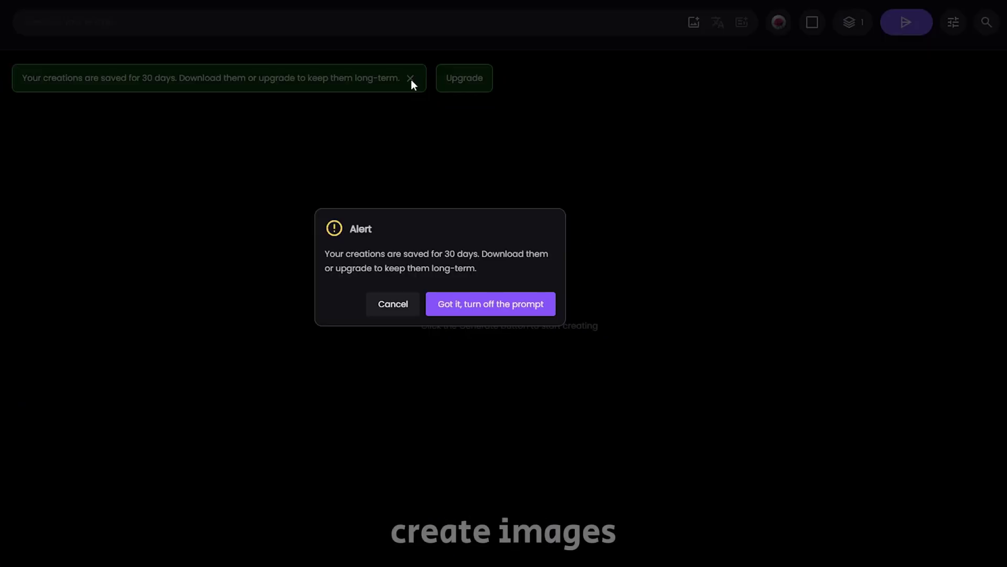
{"action": "left_click", "coordinate": [475, 304]}
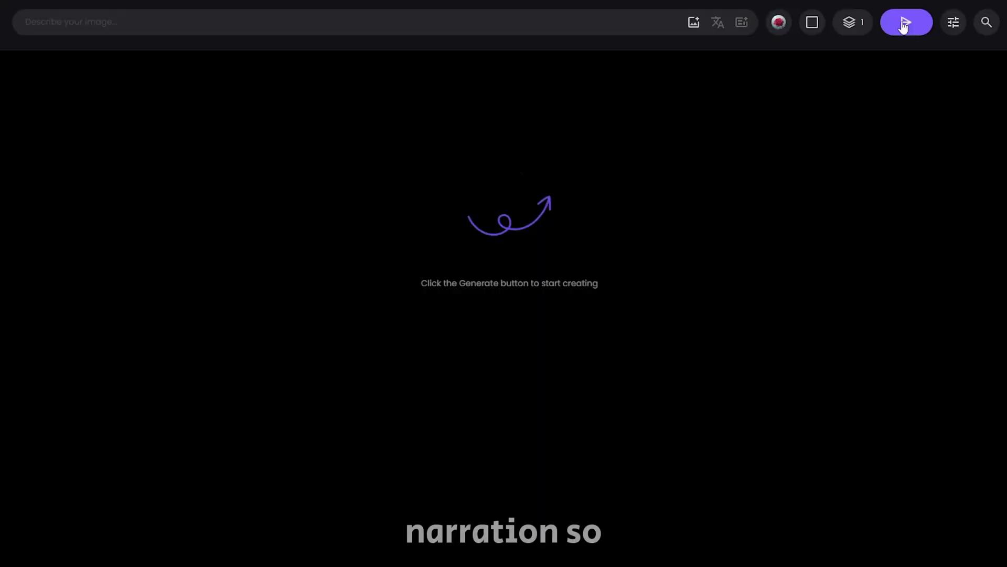
Step: Paste the minimalist white-on-black stick figure prompt with a raised index finger, and select the FLUX.1-schnell model
{"action": "key", "text": "ctrl+v"}
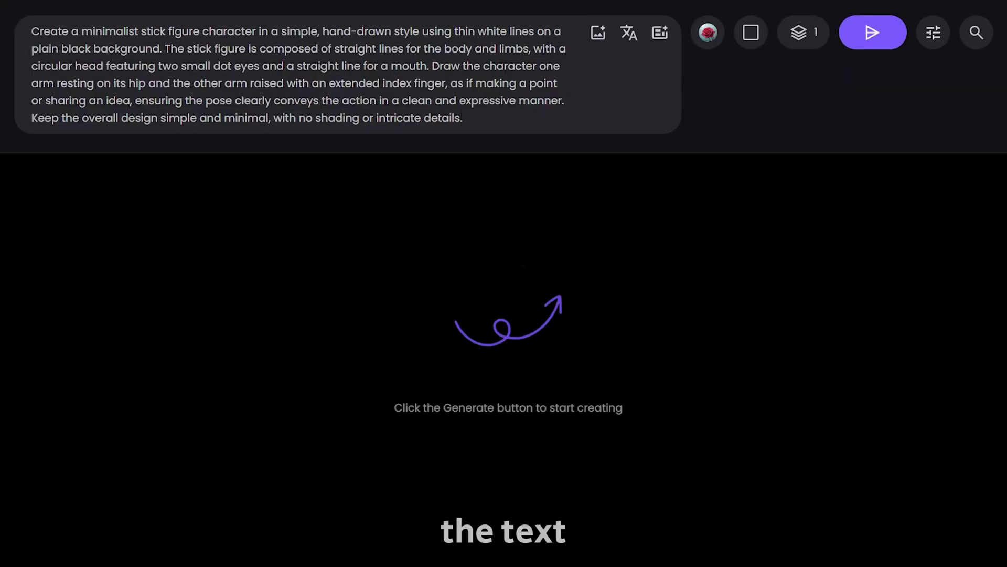
{"action": "left_click", "coordinate": [707, 37]}
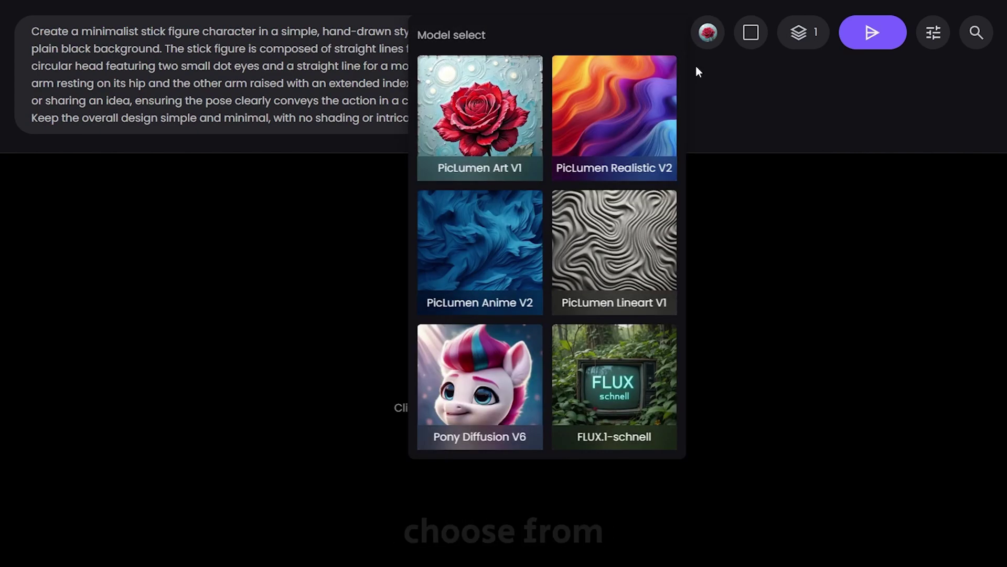
{"action": "mouse_move", "coordinate": [599, 388]}
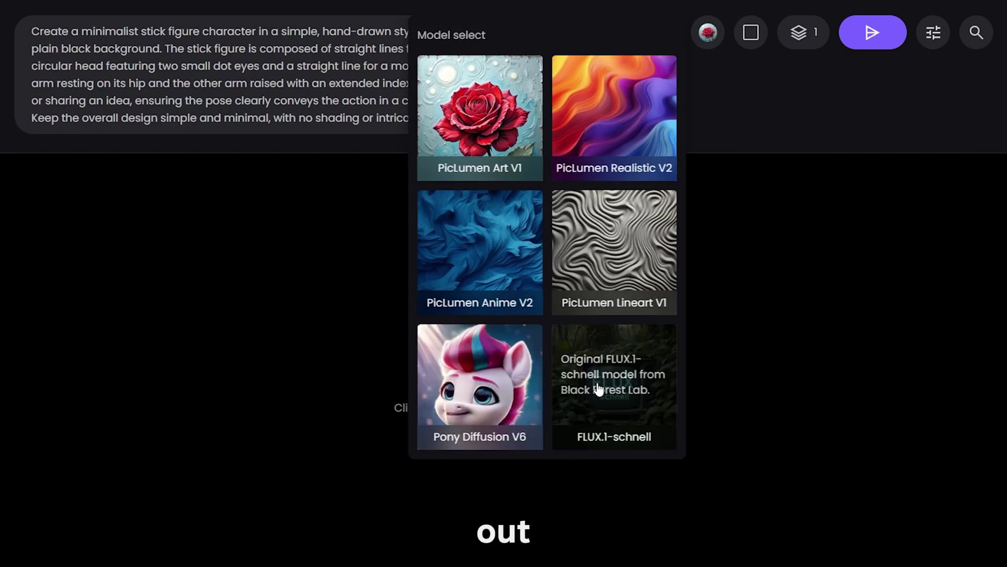
{"action": "left_click", "coordinate": [601, 391]}
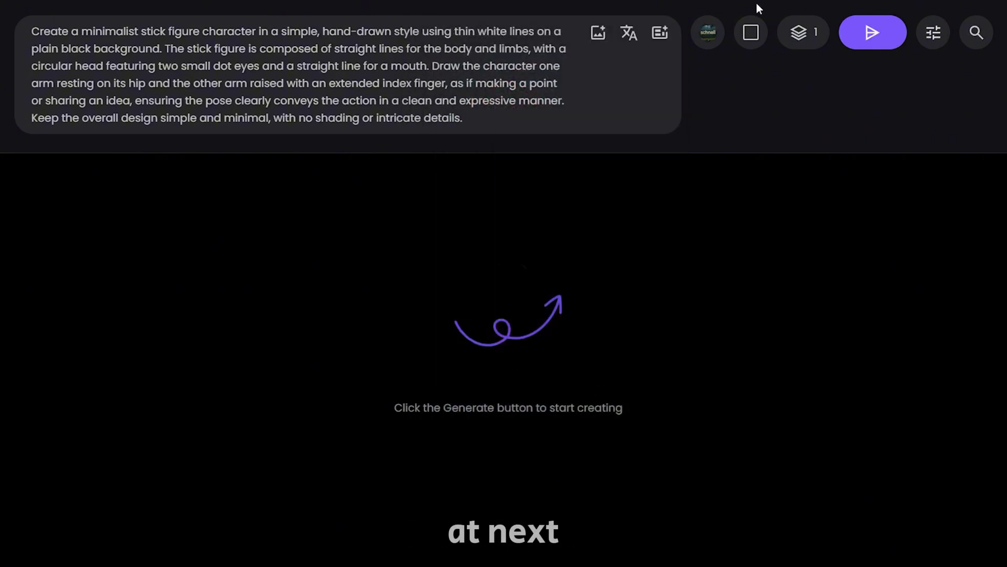
Step: Set the aspect ratio to 9:16 and the batch to 2 images, and generate the pointing stick figure
{"action": "left_click", "coordinate": [752, 35]}
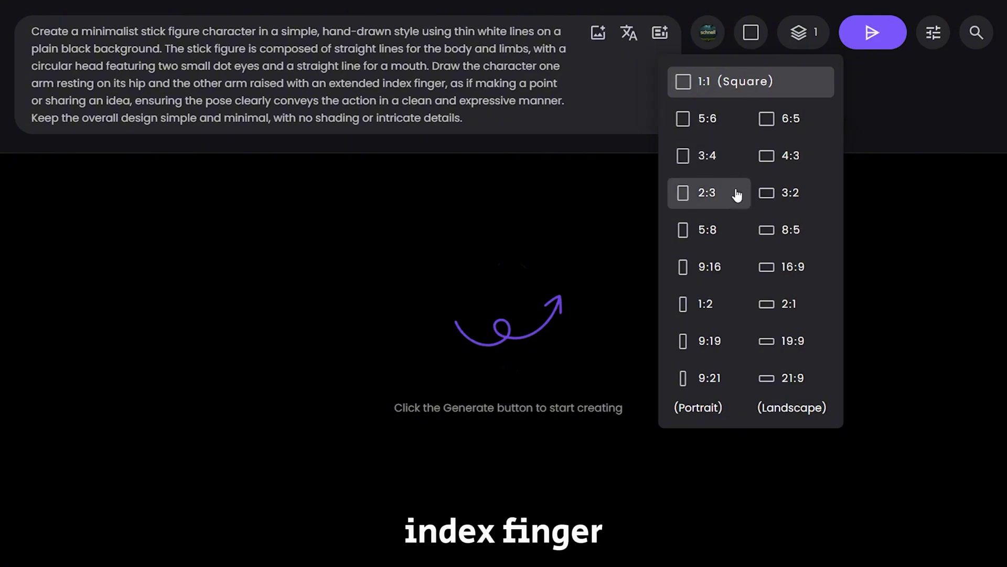
{"action": "left_click", "coordinate": [708, 268]}
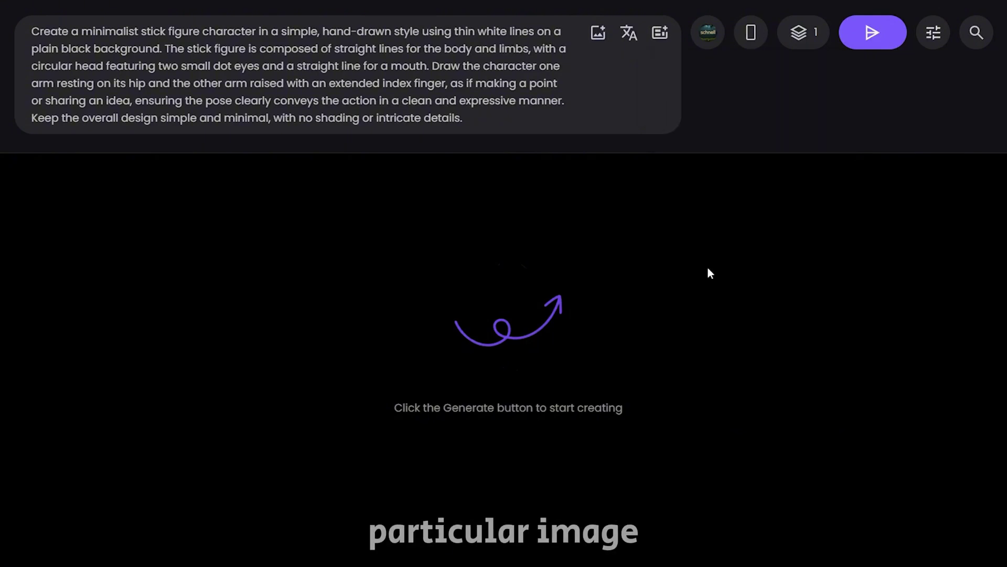
{"action": "left_click", "coordinate": [798, 39]}
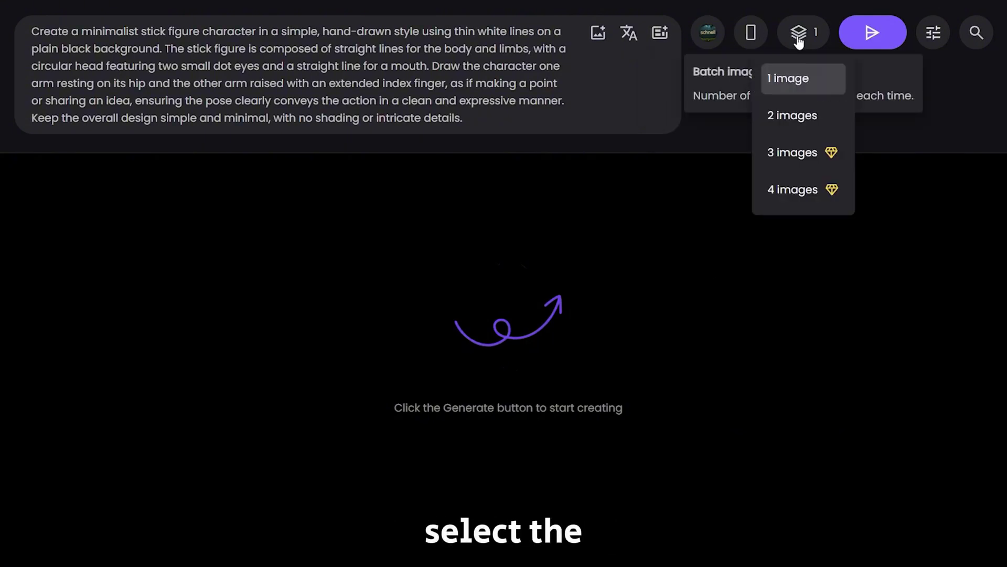
{"action": "left_click", "coordinate": [794, 119]}
{"action": "left_click", "coordinate": [866, 33]}
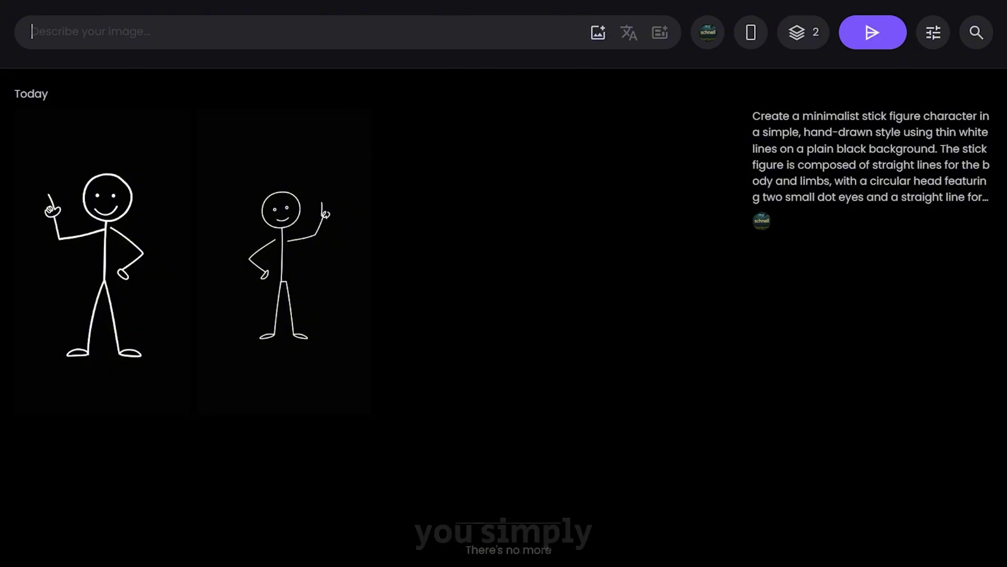
Step: Reuse the stick figure prompt with the pose replaced by 'sitting on a stool playing a piano' and generate the images
{"action": "key", "text": "ctrl+v"}
{"action": "left_click_drag", "start_coordinate": [539, 66], "coordinate": [132, 101]}
{"action": "key", "text": "BackSpace"}
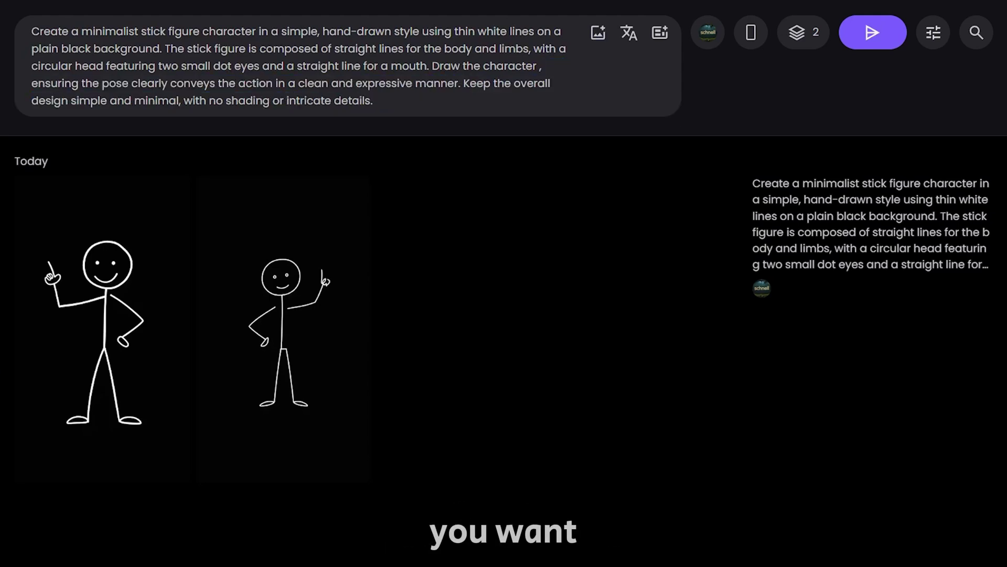
{"action": "type", "text": "sitti"}
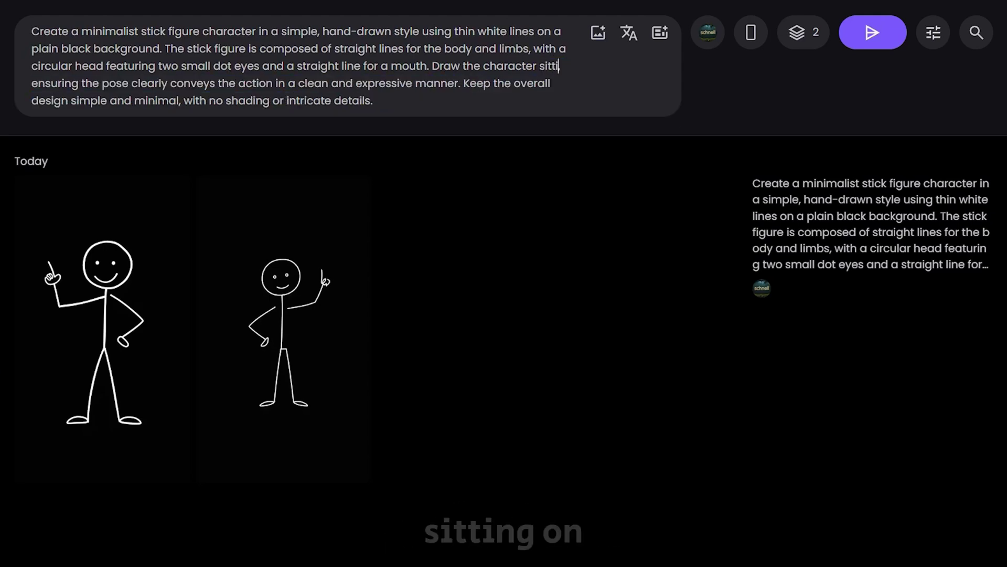
{"action": "type", "text": "ng on a stool playing a pia"}
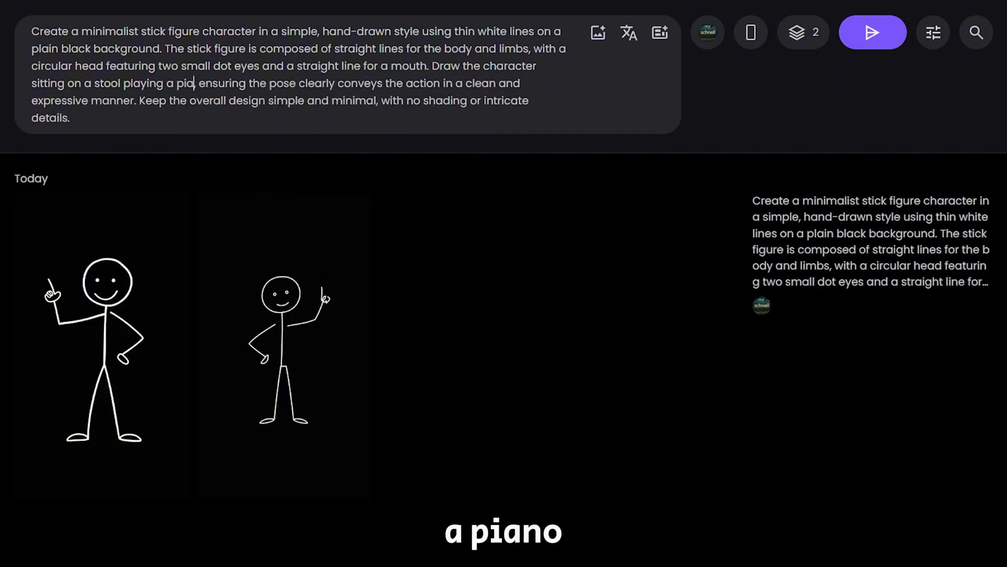
{"action": "type", "text": "no"}
{"action": "left_click", "coordinate": [872, 33]}
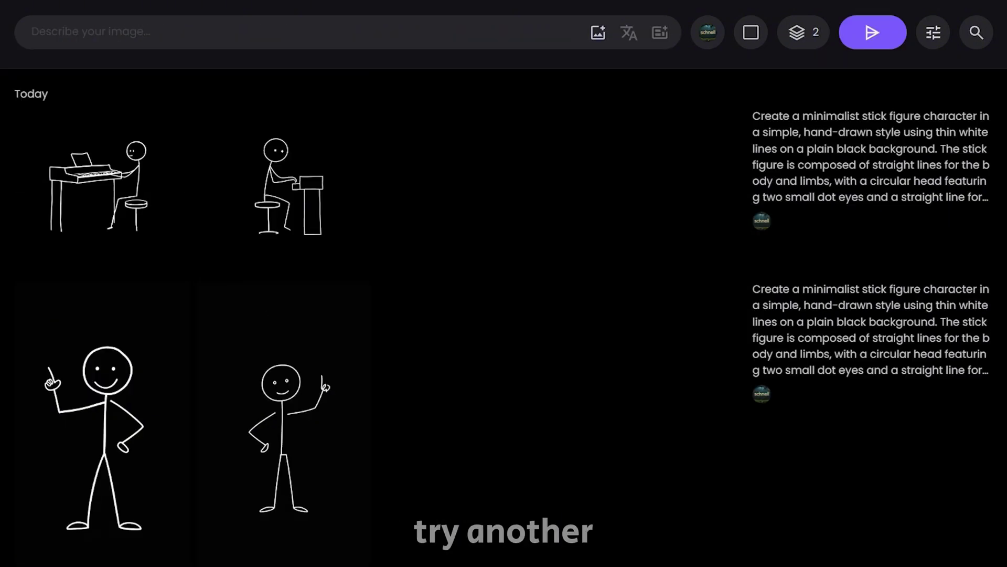
Step: Generate stick figure images with the pose in the prompt changed to 'holding his phone, lying in bed'
{"action": "type", "text": "Create a minimalist stick figure character in a simple, hand-drawn style using thin white lines on a plain black background. The stick figure is composed of straight lines for the body and limbs, with a circular head featuring two small dot eyes and a straight line for a mouth. Draw the character one arm resting on its hip and the other arm raised with an extended index finger, as if making a point or sharing an idea, ensuring the pose clearly conveys the action in a clean and expressive manner. Keep the overall design simple and minimal, with no shading or intricate details."}
{"action": "left_click_drag", "start_coordinate": [128, 99], "coordinate": [540, 65]}
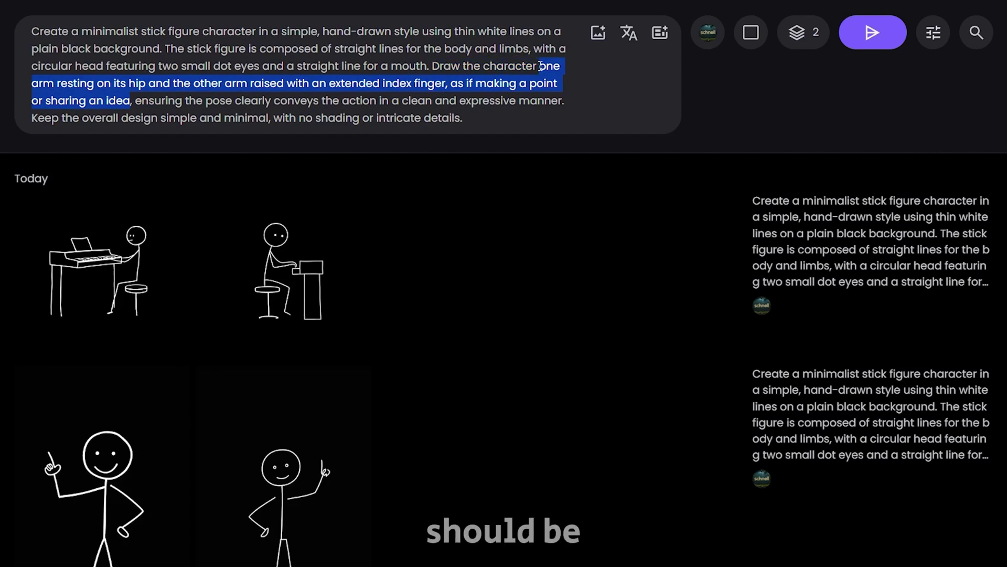
{"action": "type", "text": "holding a phone, lying in bed"}
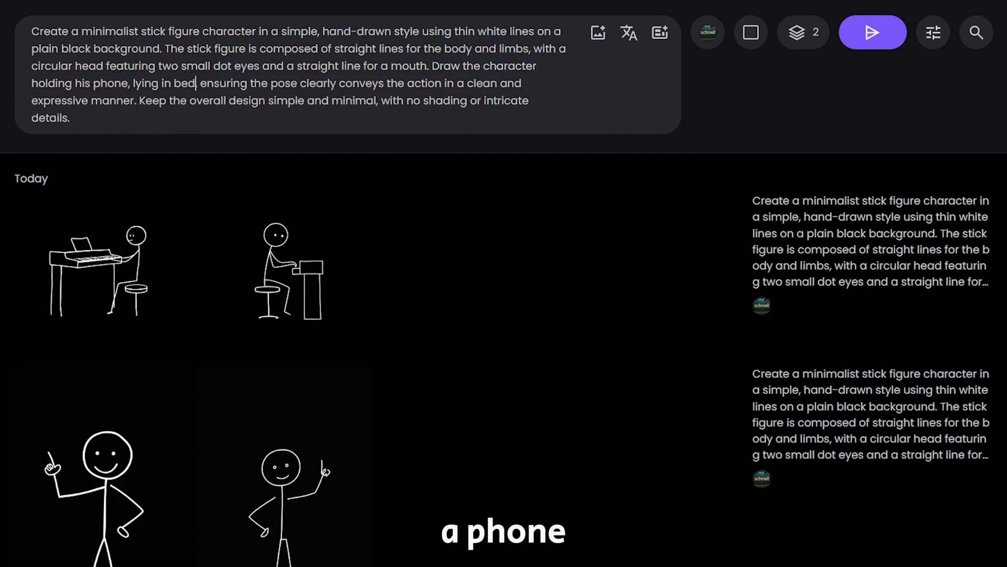
{"action": "key", "text": "Return"}
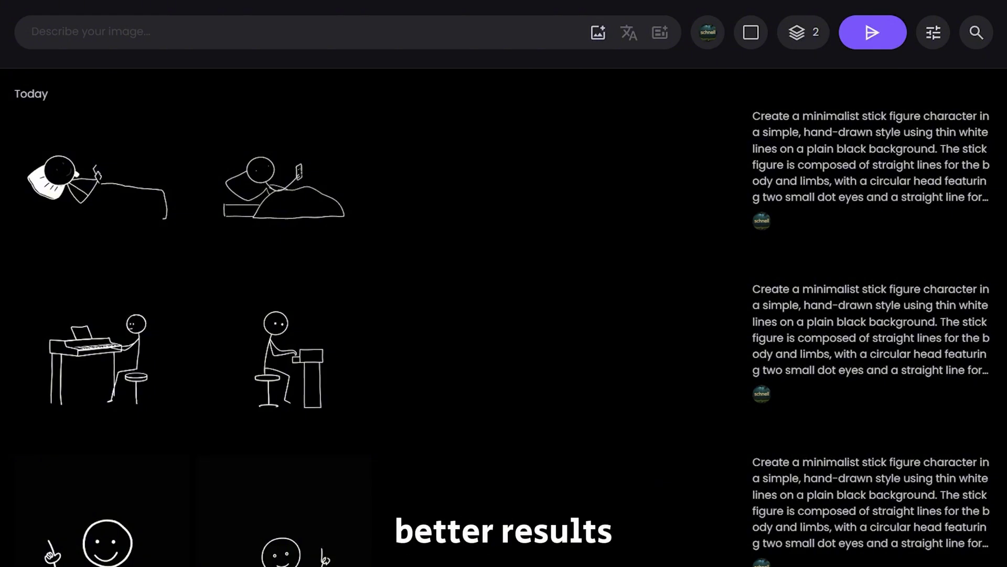
Step: Generate stick figure images with the pose in the prompt changed to 'climbing stairs'
{"action": "type", "text": "Create a minimalist stick figure character in a simple, hand-drawn style using thin white lines on a plain black background. The stick figure is composed of straight lines for the body and limbs, with a circular head featuring two small dot eyes and a straight line for a mouth. Draw the character , ensuring the pose clearly conveys the action in a clean and expressive manner. Keep the overall design simple and minimal, with no shading or intricate details."}
{"action": "type", "text": "climbing stairs"}
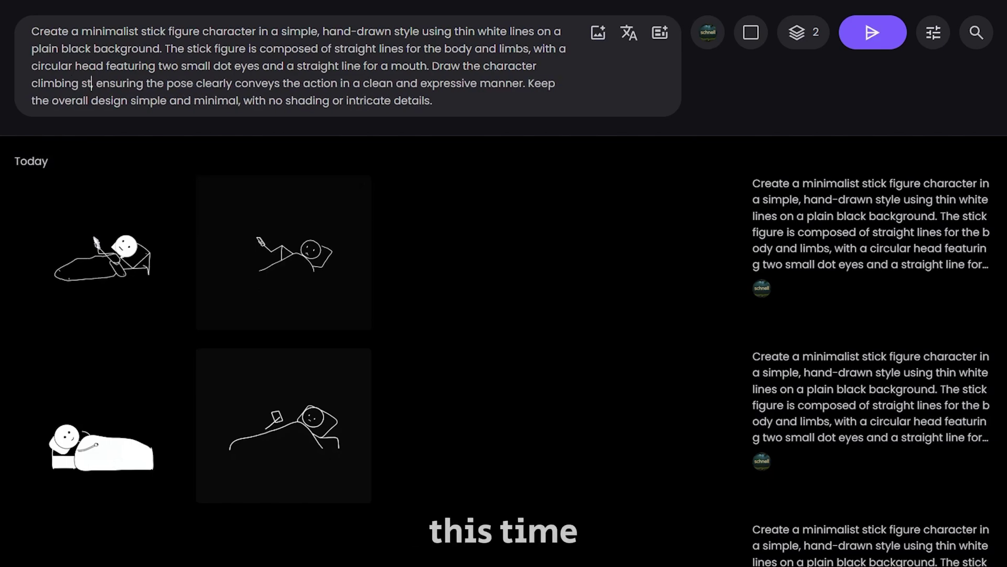
{"action": "key", "text": "Return"}
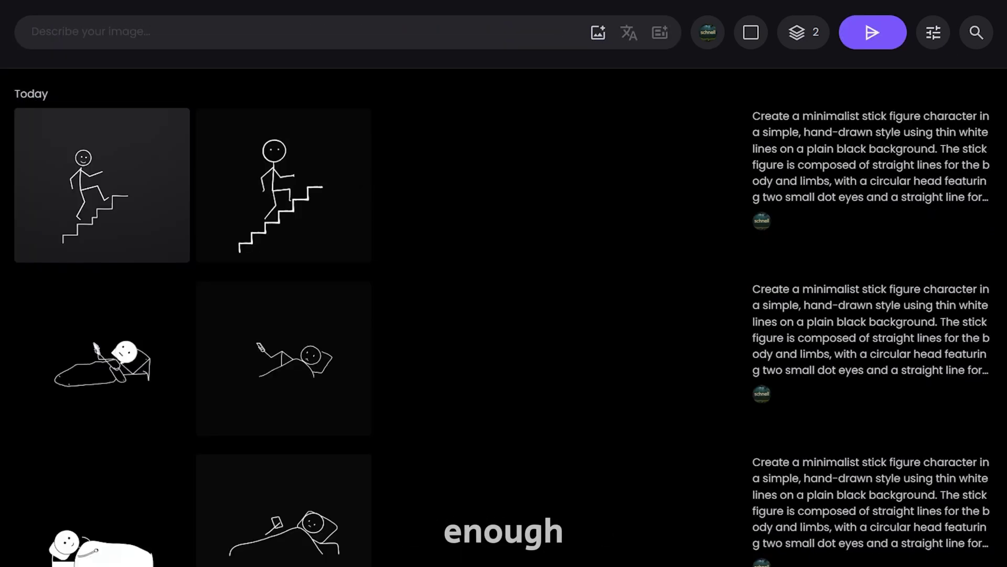
Step: Generate images of the stick figure 'sitting at a desktop working on a computer' using the PicLumen Art V1 model
{"action": "type", "text": "Create a minimalist stick figure character in a simple, hand-drawn style using thin white lines on a plain black background. The stick figure is composed of straight lines for the body and limbs, with a circular head featuring two small dot eyes and a straight line for a mouth. Draw the character sitting at a desktop working on a computer, ensuring the pose clearly conveys the action in a clean and expressive manner. Keep the overall design simple and minimal, with no shading or intricate details."}
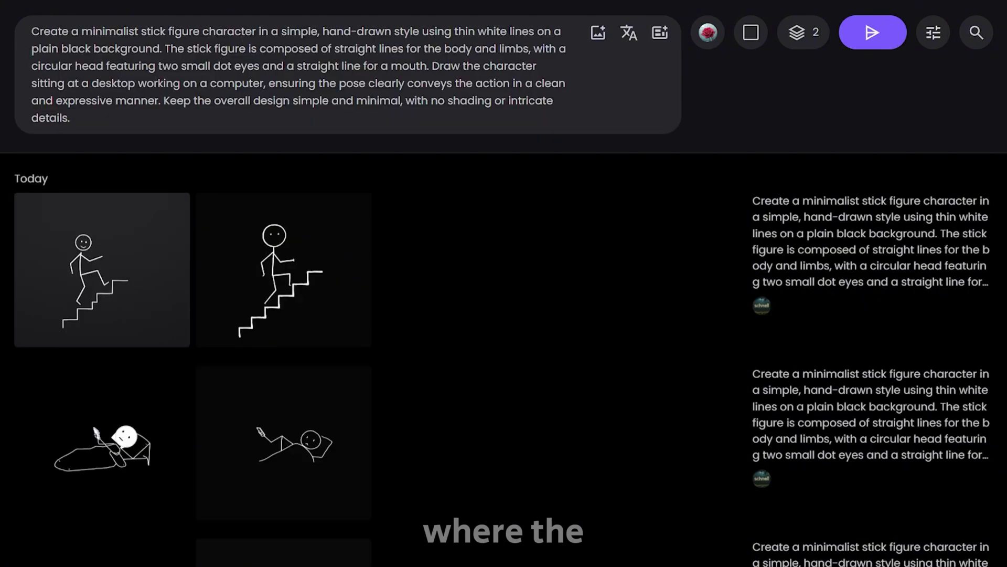
{"action": "left_click", "coordinate": [872, 33]}
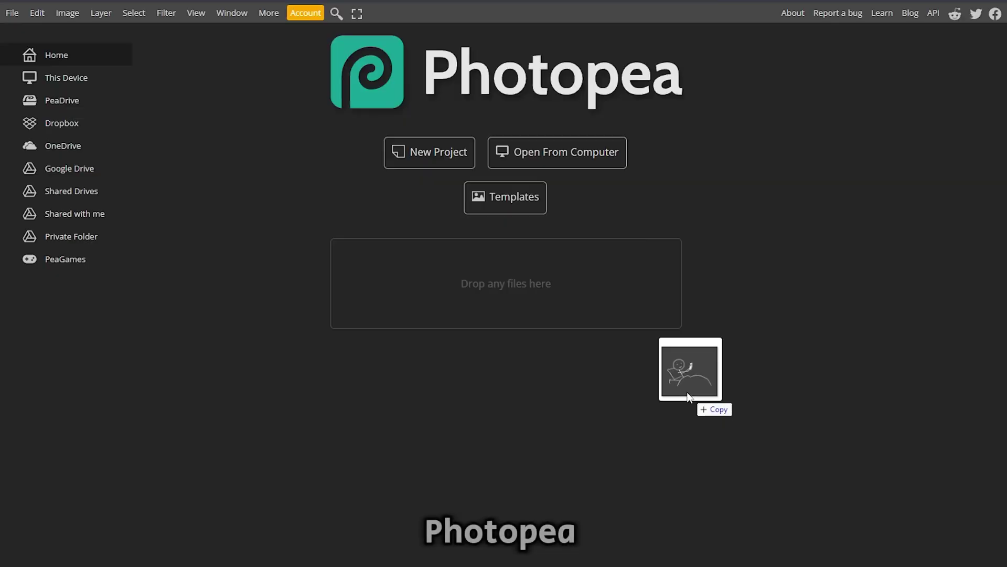
Step: Switch to Photopea, open the lying-in-bed stick figure image, and delete its outer black background with the Magic Wand
{"action": "left_click_drag", "start_coordinate": [687, 397], "coordinate": [552, 265]}
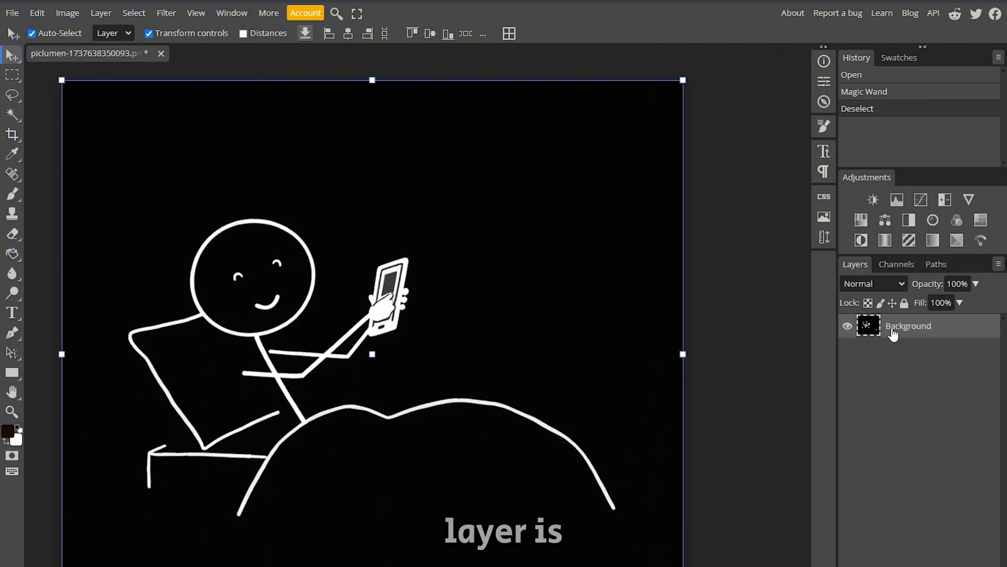
{"action": "left_click", "coordinate": [12, 114]}
{"action": "left_click", "coordinate": [143, 183]}
{"action": "left_click", "coordinate": [142, 184]}
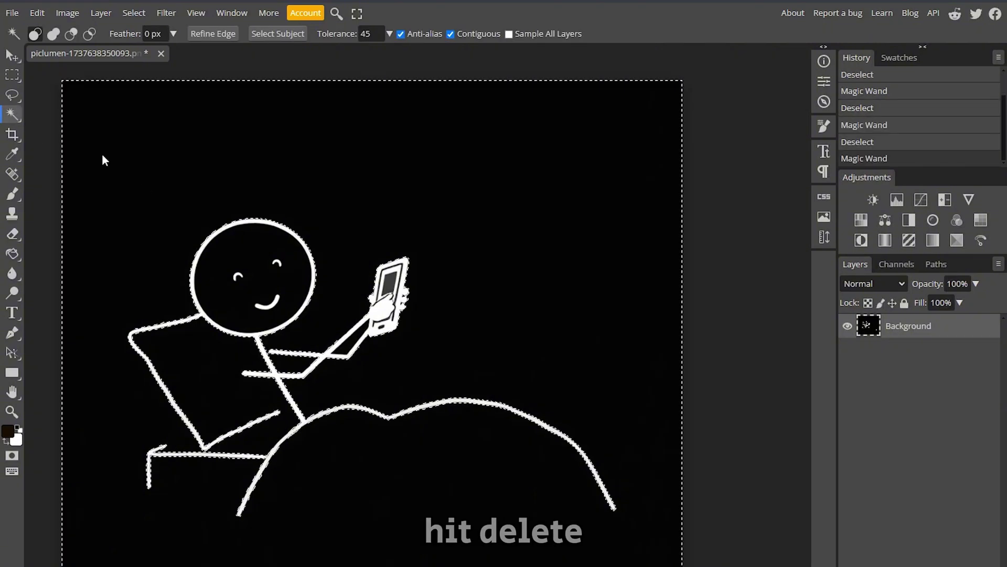
{"action": "key", "text": "Delete"}
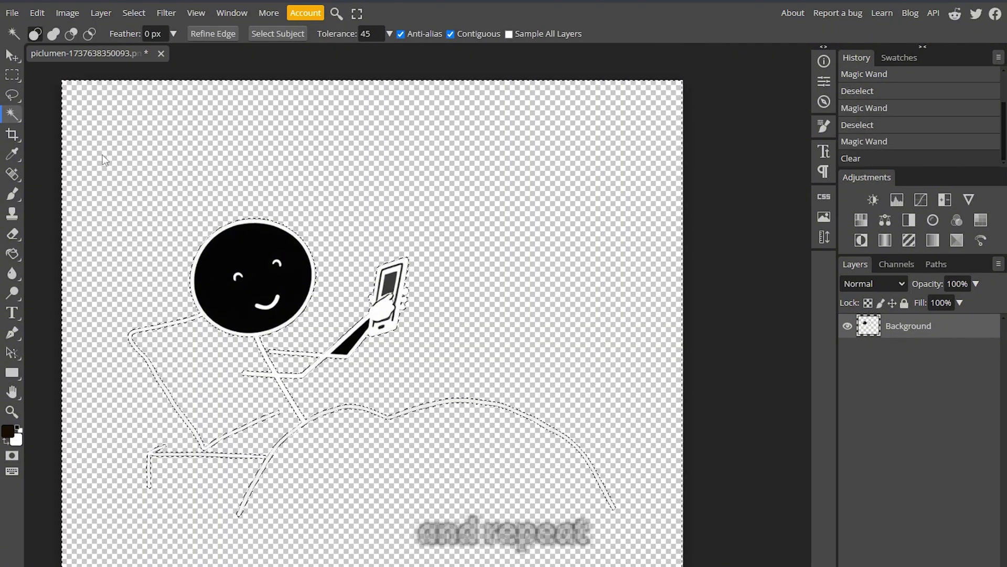
Step: Clear the remaining black areas inside the head, between the arms, and on the phone screen with the Magic Wand
{"action": "left_click", "coordinate": [232, 251]}
{"action": "left_click", "coordinate": [232, 251]}
{"action": "key", "text": "Delete"}
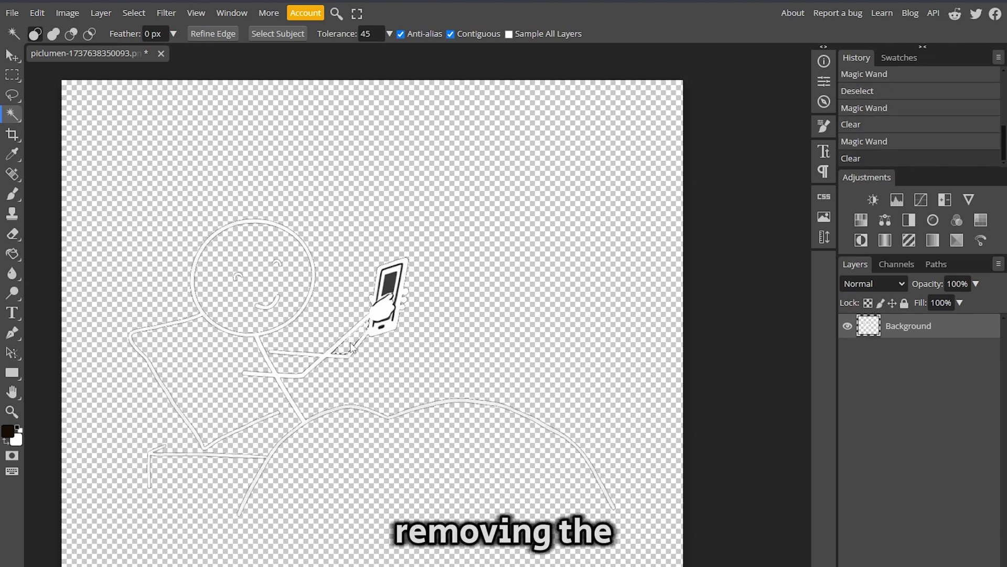
{"action": "left_click", "coordinate": [389, 286]}
{"action": "key", "text": "Delete"}
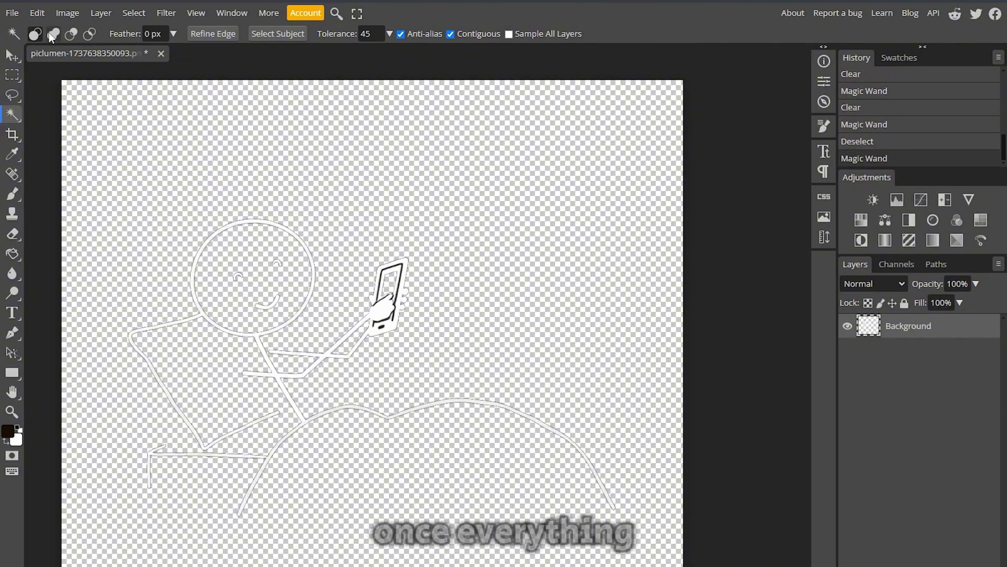
Step: Export the cleaned transparent lying-in-bed stick figure image as a PNG file
{"action": "left_click", "coordinate": [13, 13]}
{"action": "mouse_move", "coordinate": [51, 196]}
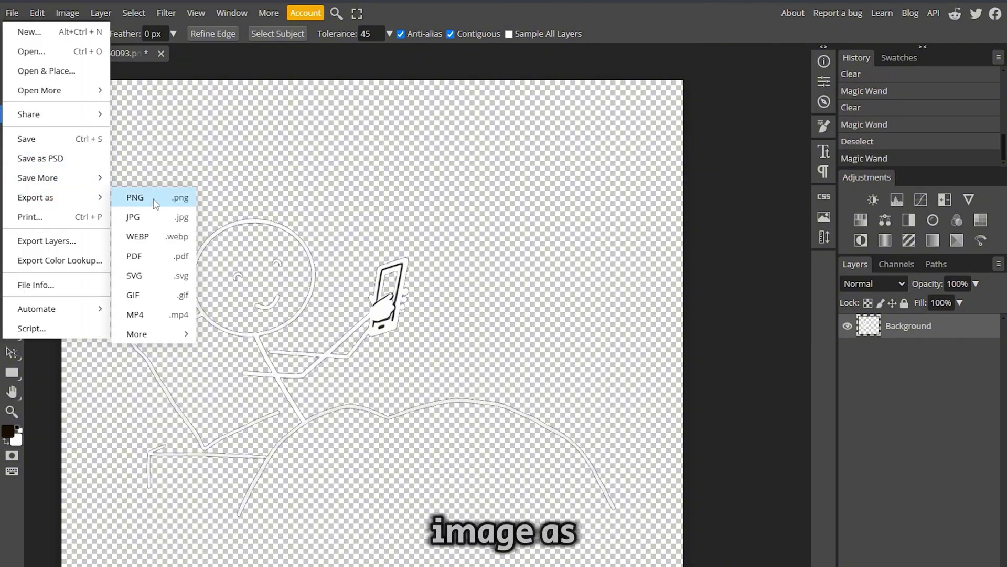
{"action": "left_click", "coordinate": [137, 196]}
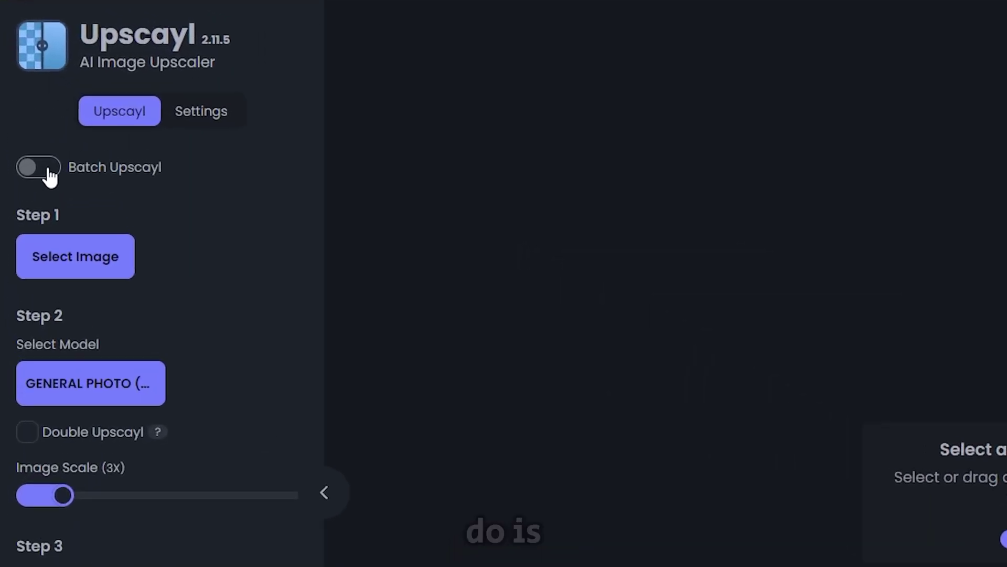
Step: Switch to Upscayl and batch upscale the stick figure image folder with the General Photo (Ultrasharp) model at 3X scale
{"action": "left_click", "coordinate": [31, 127]}
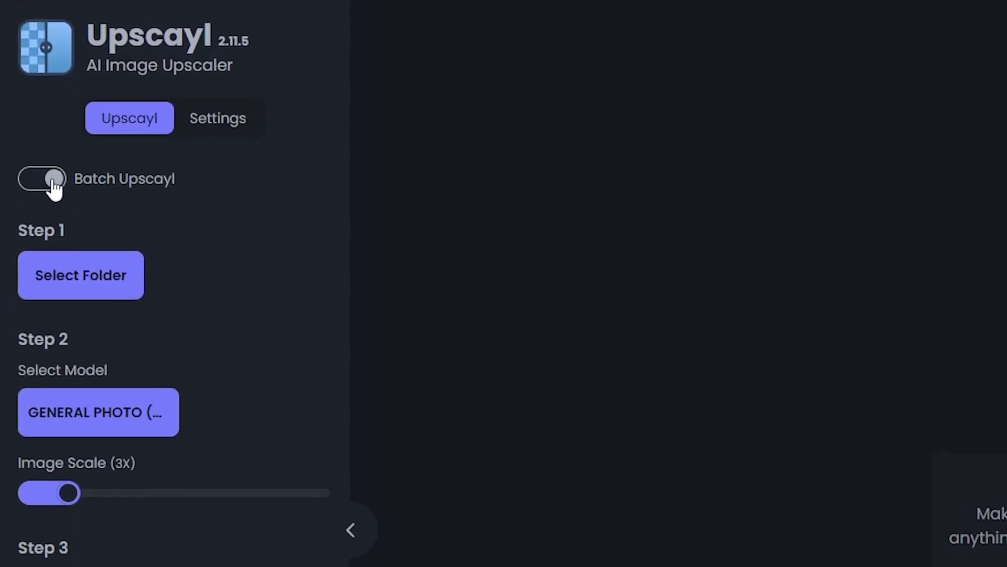
{"action": "left_click", "coordinate": [87, 289]}
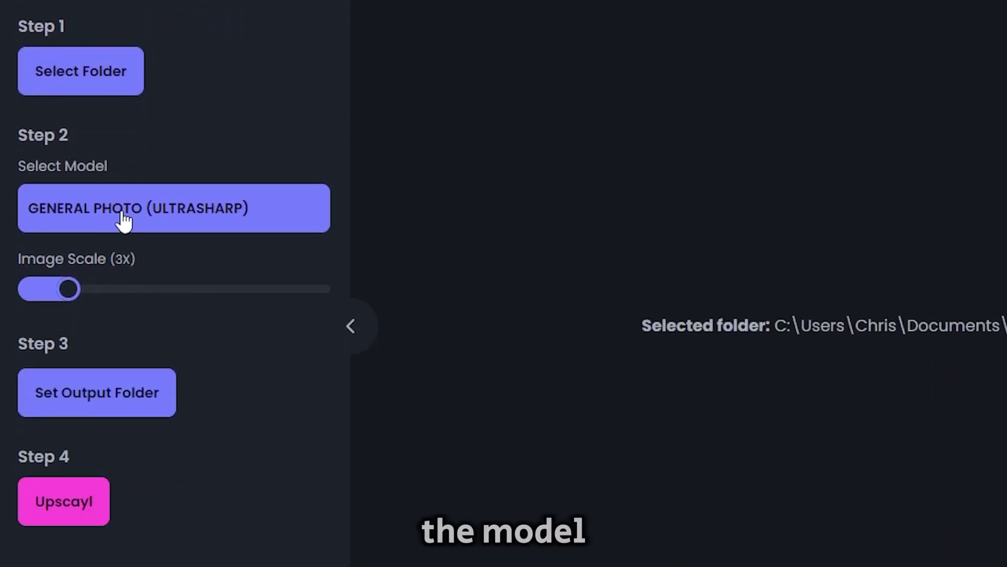
{"action": "left_click", "coordinate": [124, 220]}
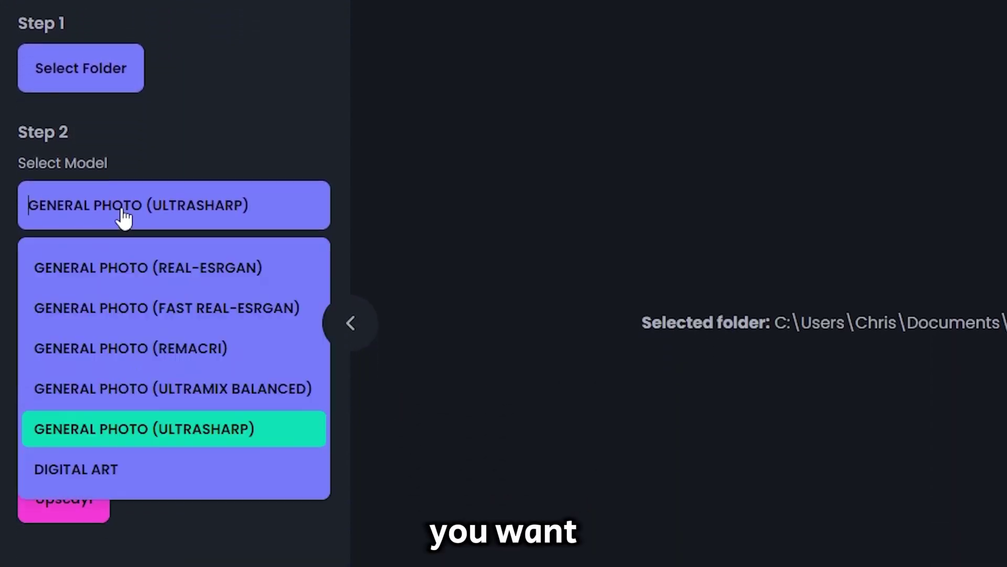
{"action": "left_click", "coordinate": [152, 427]}
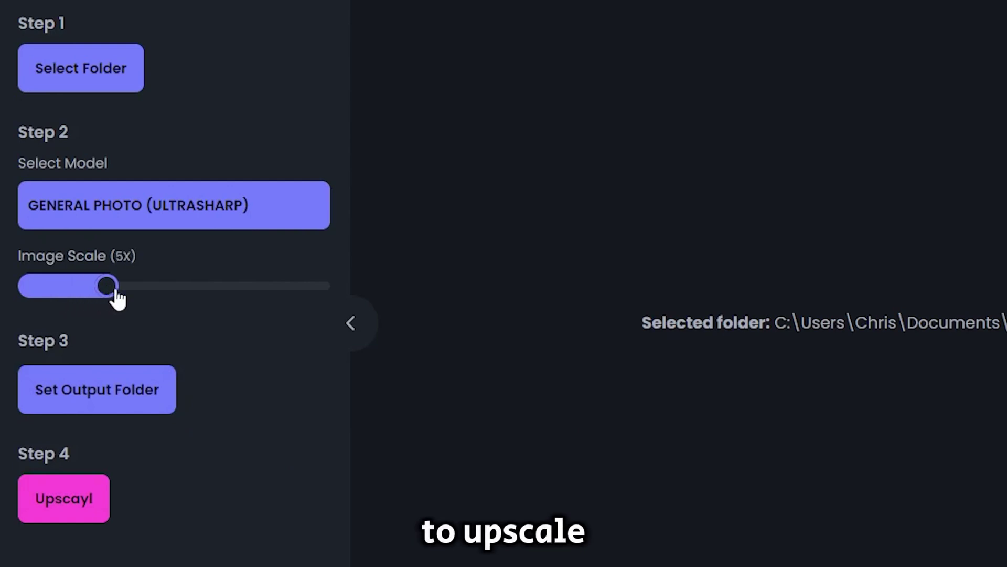
{"action": "left_click_drag", "start_coordinate": [118, 299], "coordinate": [77, 301]}
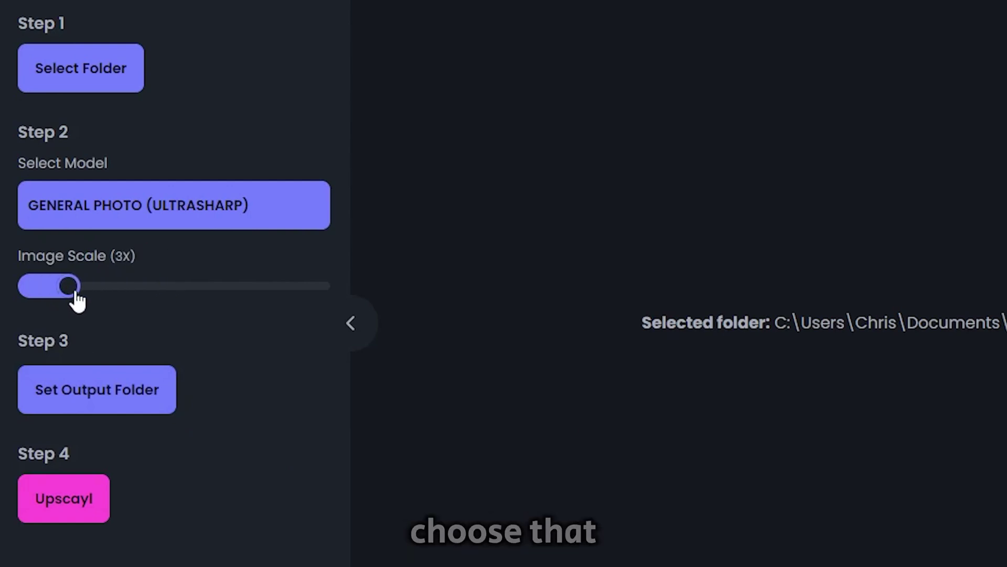
{"action": "left_click", "coordinate": [78, 504]}
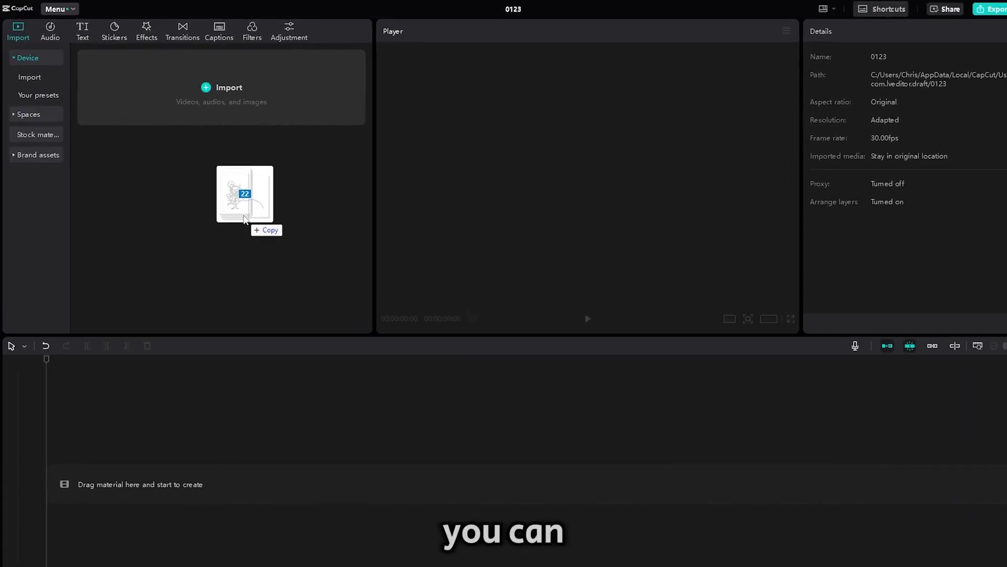
Step: Switch to CapCut, import the stick figure images and other media into the project, and add voiceover.mp3 to the timeline
{"action": "left_click_drag", "start_coordinate": [247, 223], "coordinate": [298, 247]}
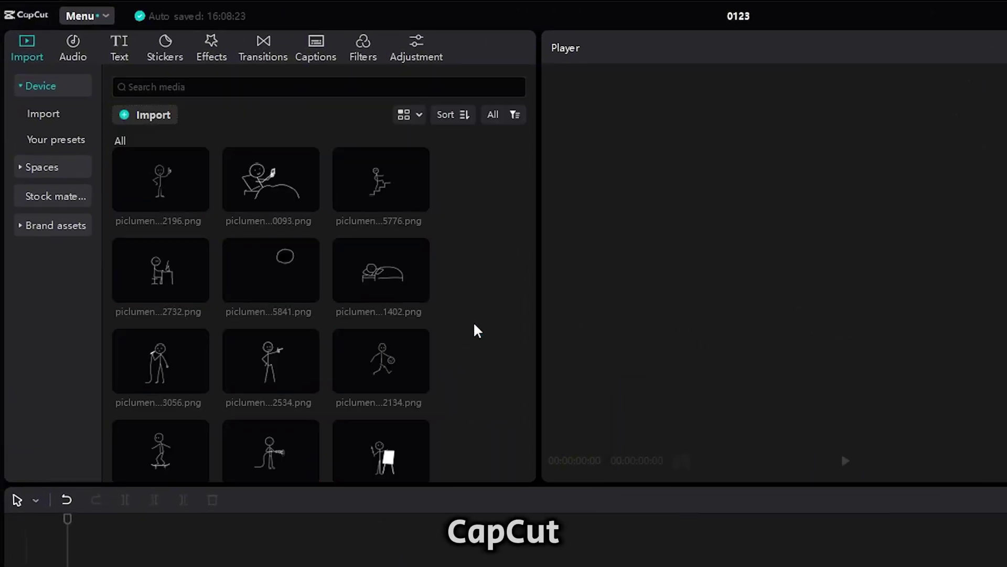
{"action": "scroll", "coordinate": [315, 367], "scroll_direction": "down", "scroll_amount": 5}
{"action": "left_click", "coordinate": [238, 454]}
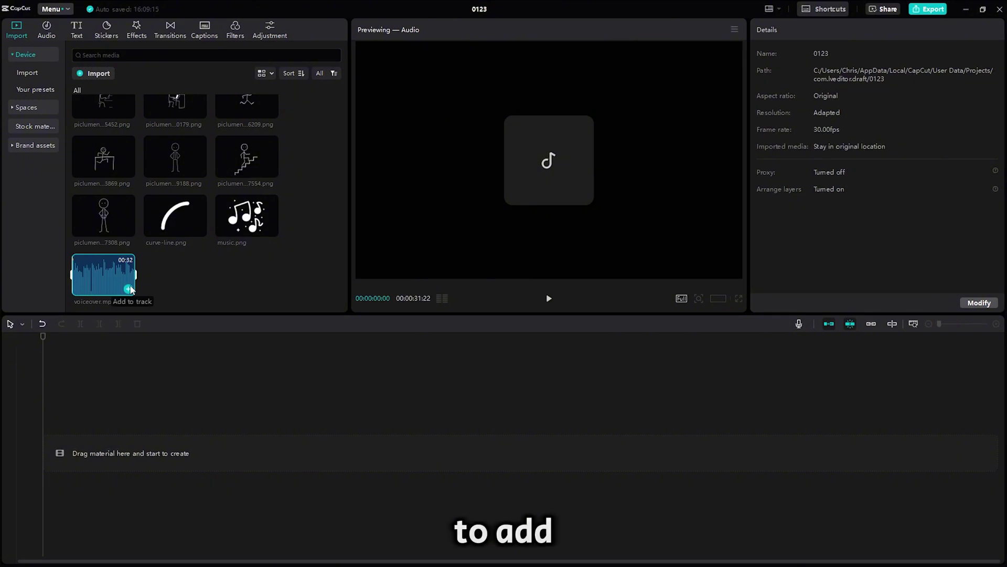
{"action": "left_click", "coordinate": [129, 289]}
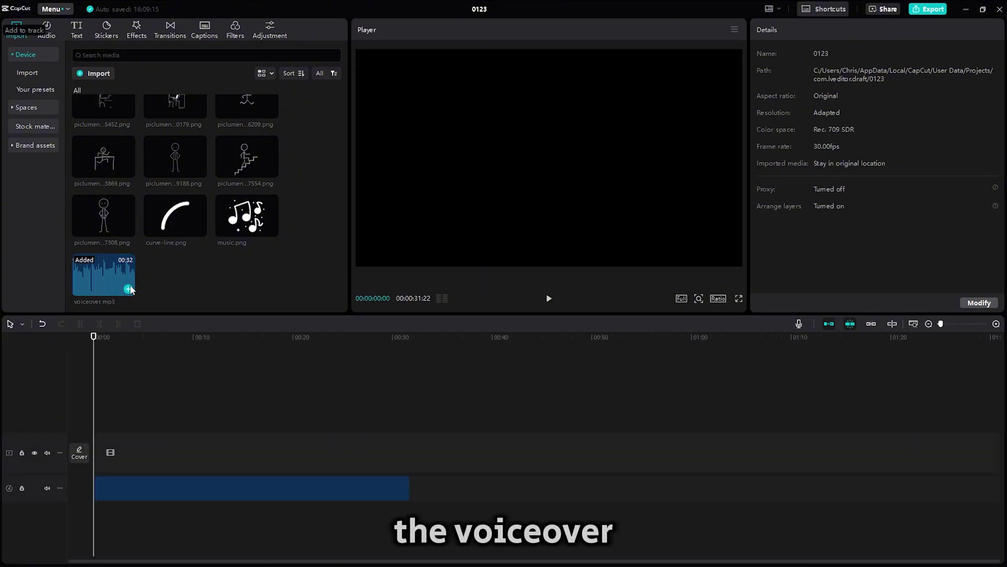
Step: Split the voiceover at the pauses in its opening seconds and trim out the silent gaps
{"action": "left_click", "coordinate": [996, 324]}
{"action": "left_click", "coordinate": [996, 323]}
{"action": "left_click", "coordinate": [996, 324]}
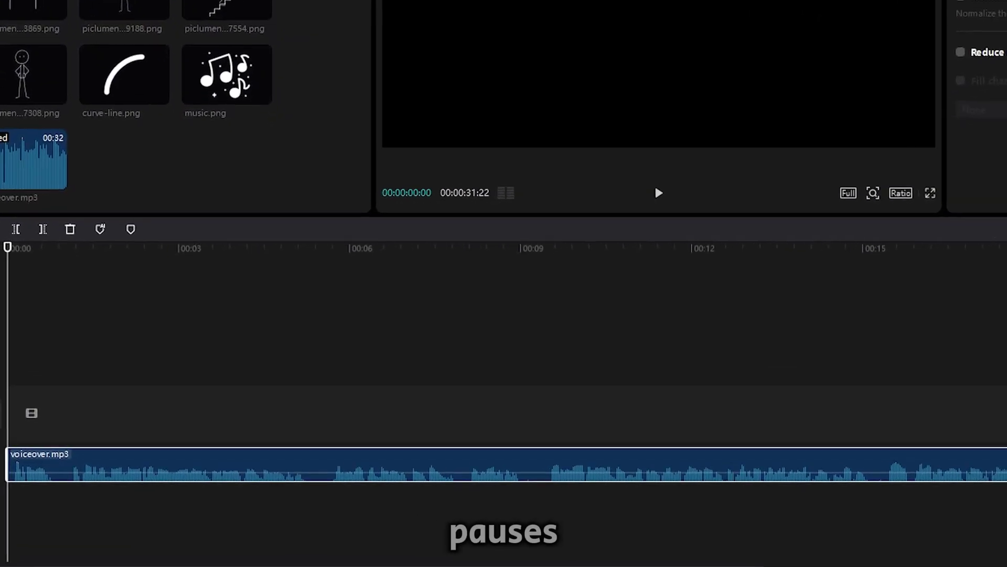
{"action": "left_click", "coordinate": [167, 336]}
{"action": "key", "text": "ctrl+b"}
{"action": "left_click_drag", "start_coordinate": [167, 496], "coordinate": [178, 496]}
{"action": "key", "text": "ctrl+b"}
{"action": "key", "text": "ctrl+b"}
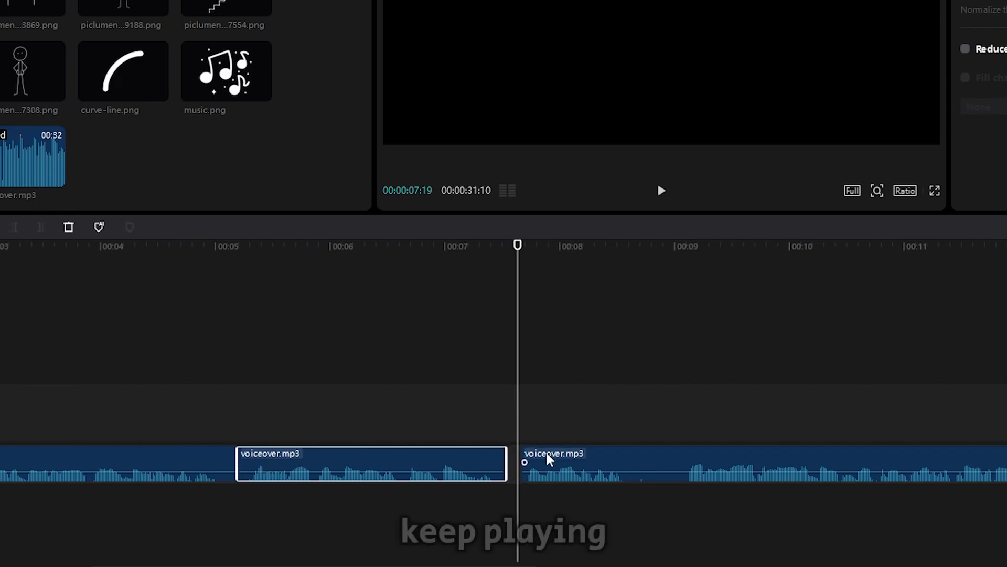
{"action": "left_click_drag", "start_coordinate": [643, 475], "coordinate": [664, 475]}
{"action": "key", "text": "ctrl+b"}
{"action": "key", "text": "ctrl+b"}
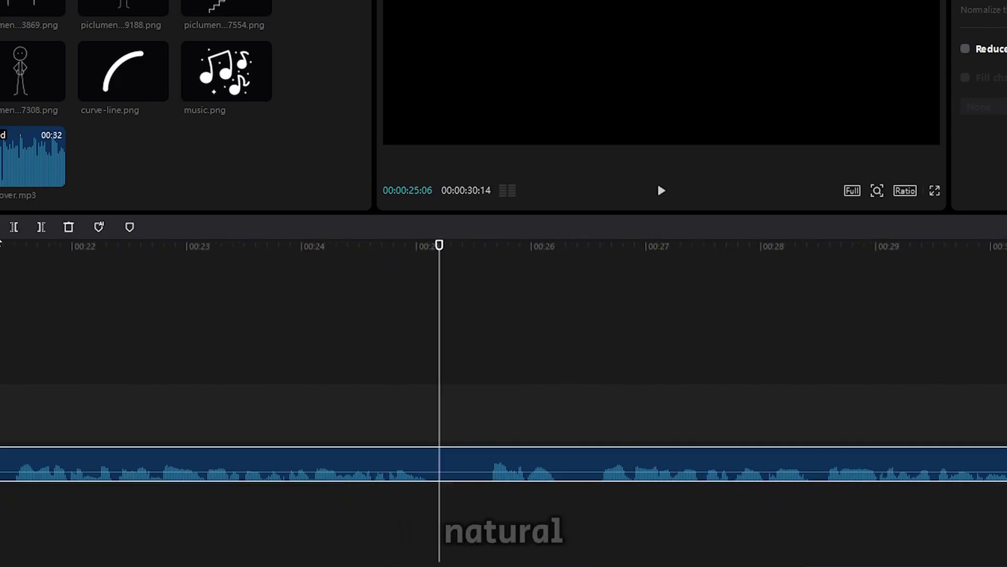
Step: Cut the remaining silent pauses between about 25 and 28 seconds of the voiceover and play back the result
{"action": "key", "text": "ctrl+b"}
{"action": "left_click_drag", "start_coordinate": [527, 474], "coordinate": [545, 485]}
{"action": "key", "text": "ctrl+b"}
{"action": "left_click", "coordinate": [754, 467]}
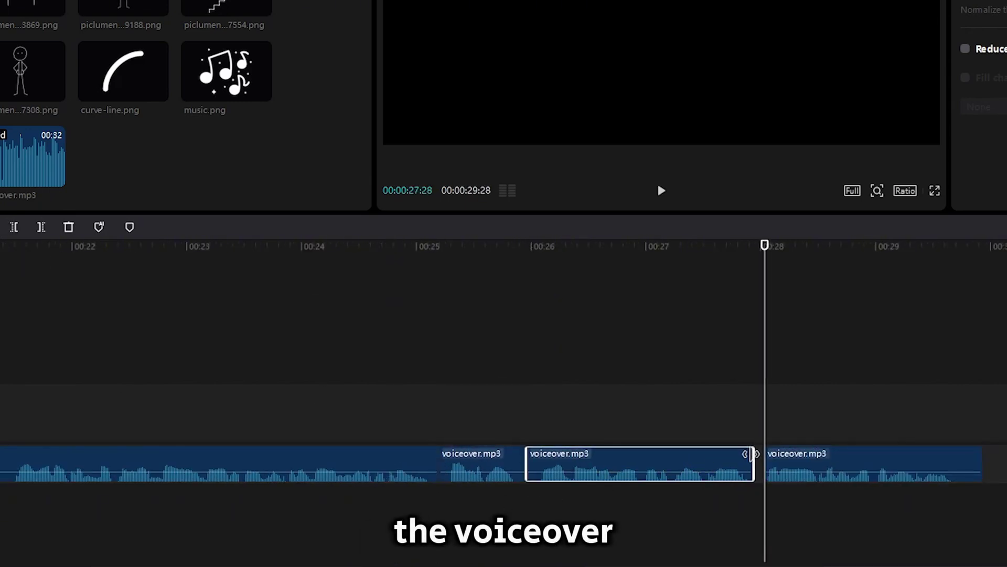
{"action": "left_click_drag", "start_coordinate": [755, 454], "coordinate": [726, 443]}
{"action": "key", "text": "space"}
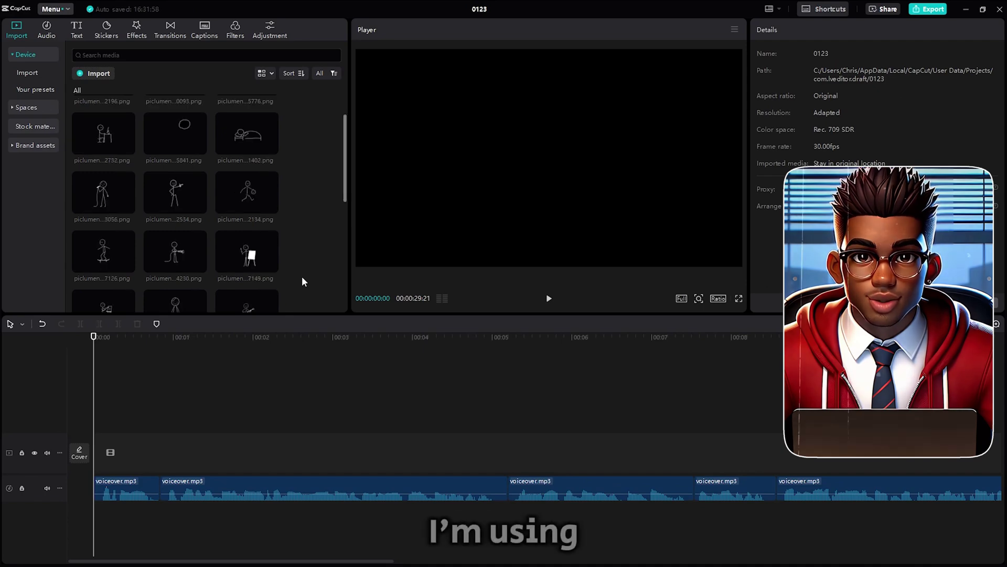
Step: Place Black background.jpg on the main video track and extend it to the full voiceover length of 00:00:29:21
{"action": "scroll", "coordinate": [303, 281], "scroll_direction": "down", "scroll_amount": 5}
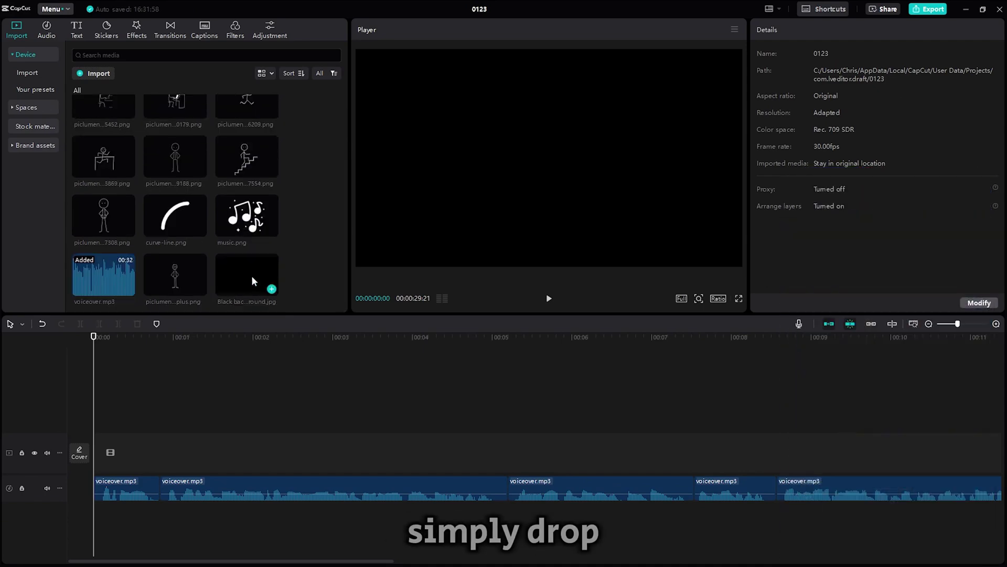
{"action": "left_click_drag", "start_coordinate": [253, 282], "coordinate": [607, 446]}
{"action": "scroll", "coordinate": [277, 393], "scroll_direction": "down", "scroll_amount": 3}
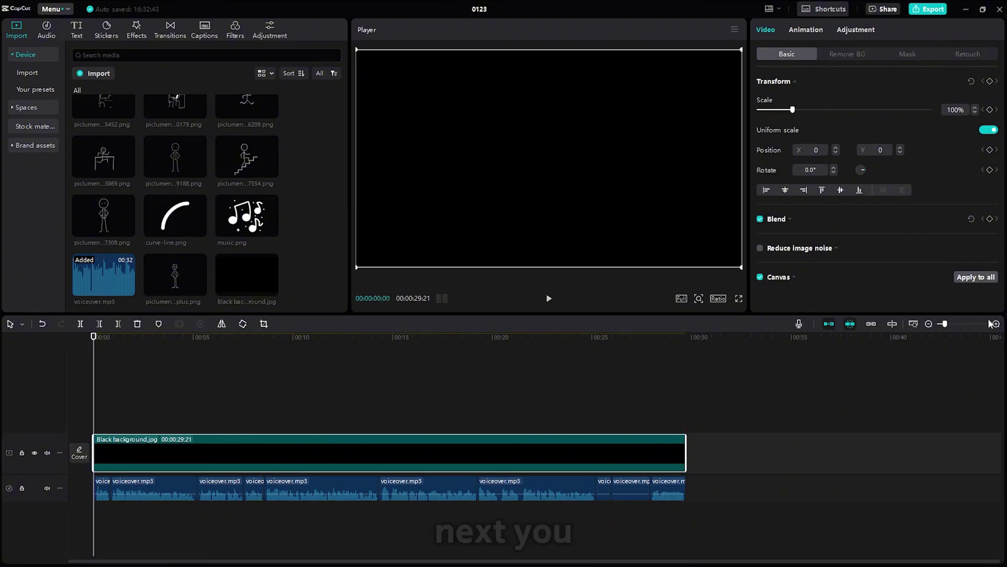
Step: Listen to the opening words and place the stick figure with the raised finger above the background at the timeline's start
{"action": "scroll", "coordinate": [499, 344], "scroll_direction": "up", "scroll_amount": 3}
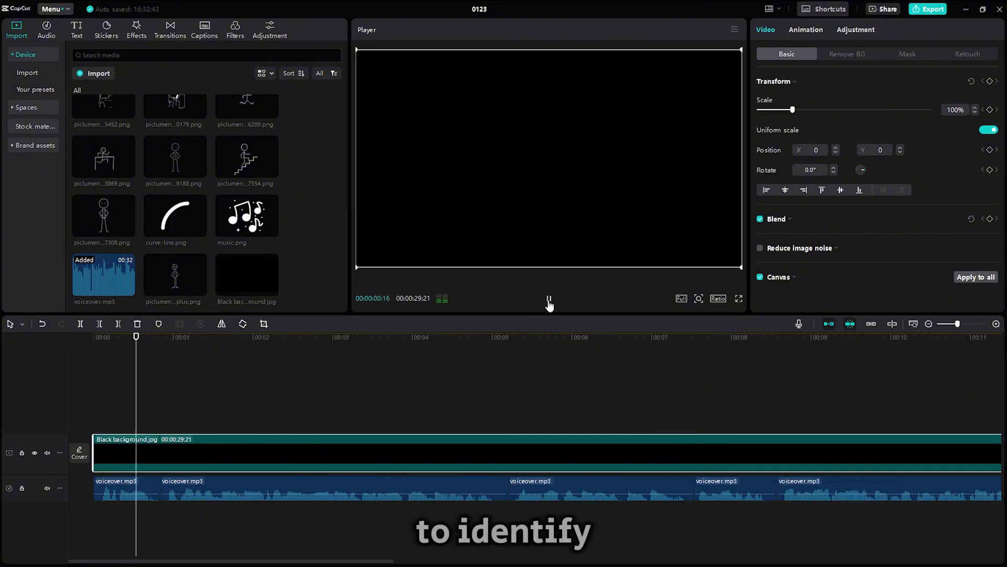
{"action": "left_click_drag", "start_coordinate": [159, 341], "coordinate": [93, 342]}
{"action": "scroll", "coordinate": [104, 142], "scroll_direction": "down", "scroll_amount": 5}
{"action": "left_click_drag", "start_coordinate": [104, 141], "coordinate": [105, 415]}
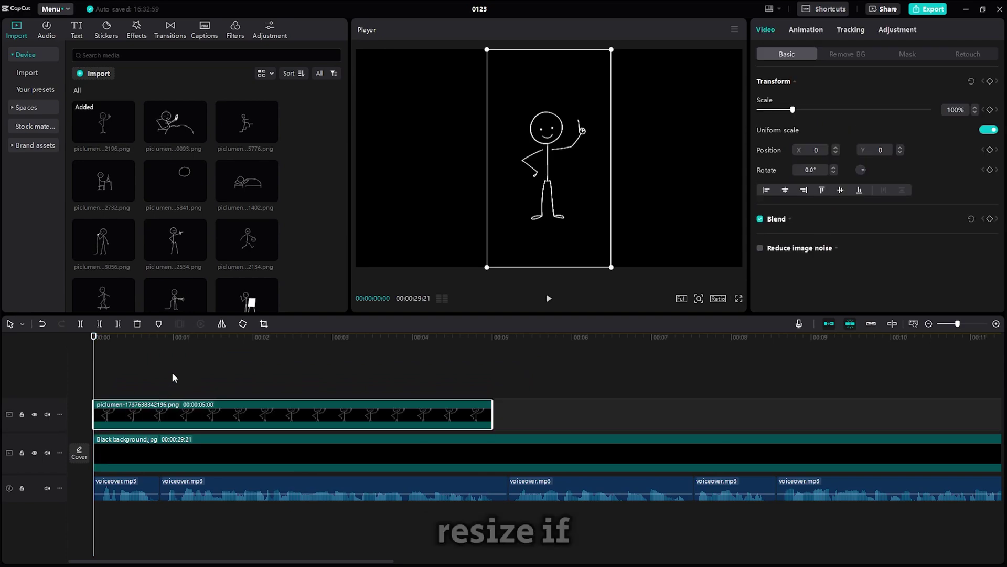
{"action": "left_click", "coordinate": [233, 372]}
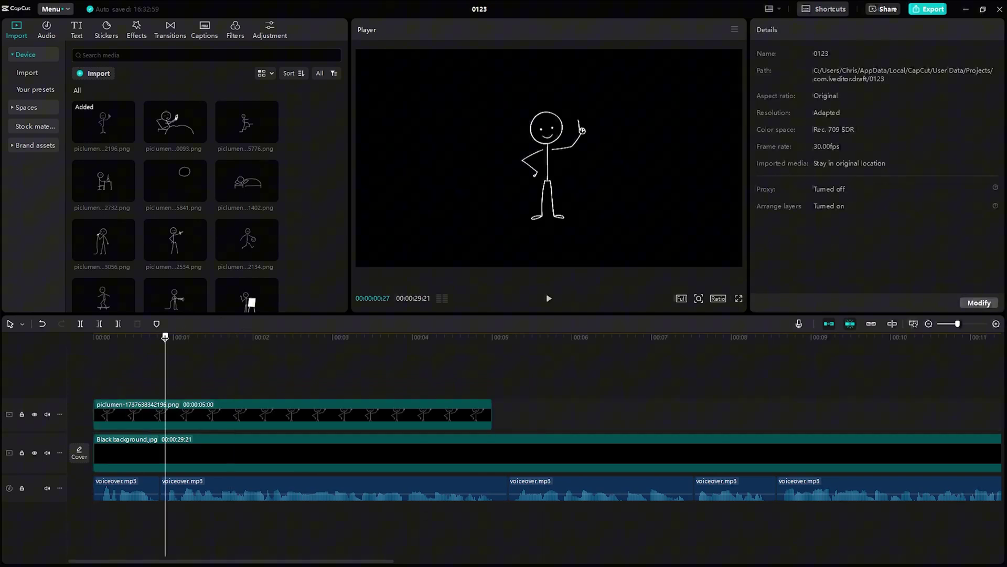
Step: Apply a Fade In entrance animation to the raised-finger figure clip and set its duration to 0.2 s
{"action": "left_click", "coordinate": [188, 426]}
{"action": "left_click", "coordinate": [766, 37]}
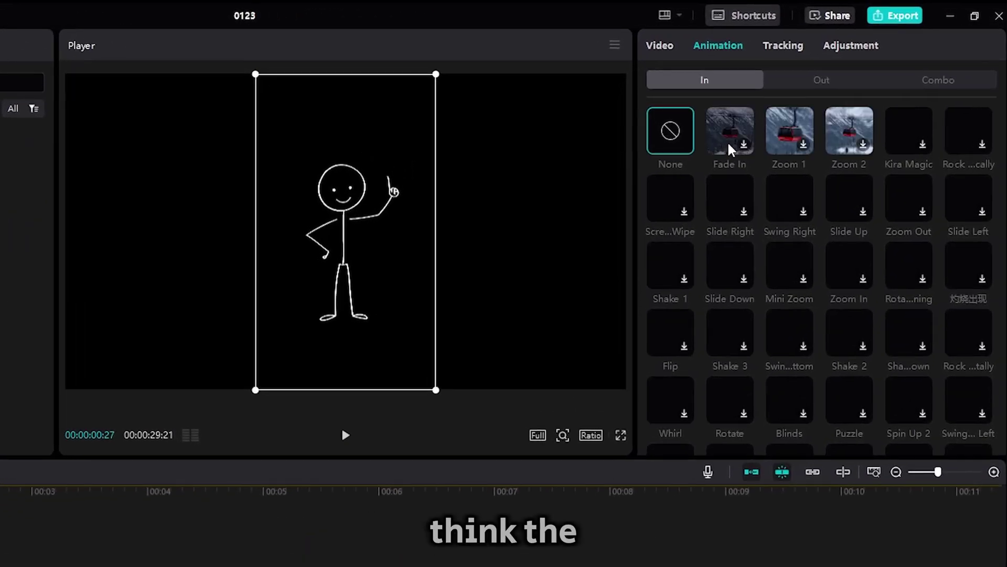
{"action": "left_click", "coordinate": [731, 129]}
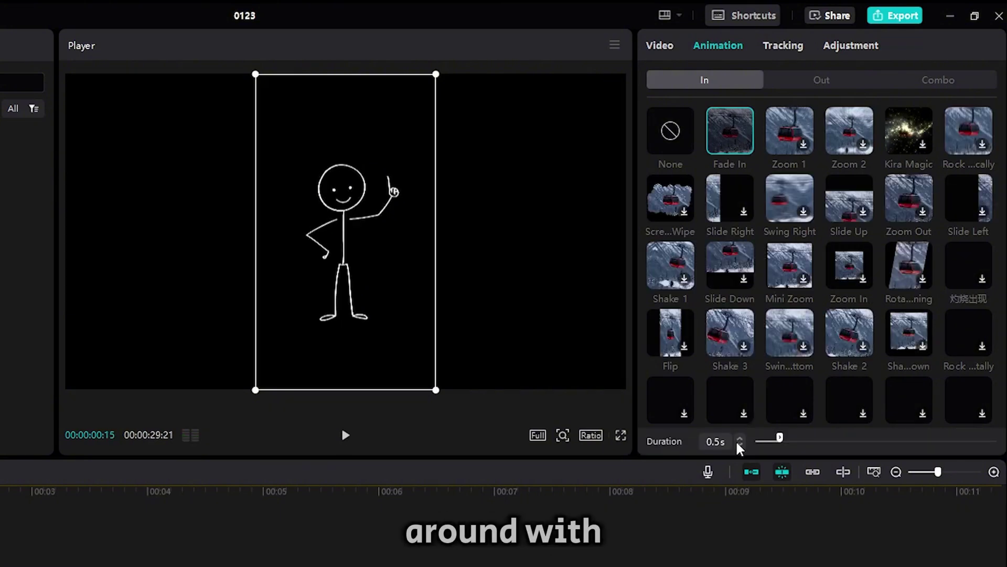
{"action": "left_click", "coordinate": [738, 445]}
{"action": "left_click", "coordinate": [739, 444]}
{"action": "left_click", "coordinate": [739, 445]}
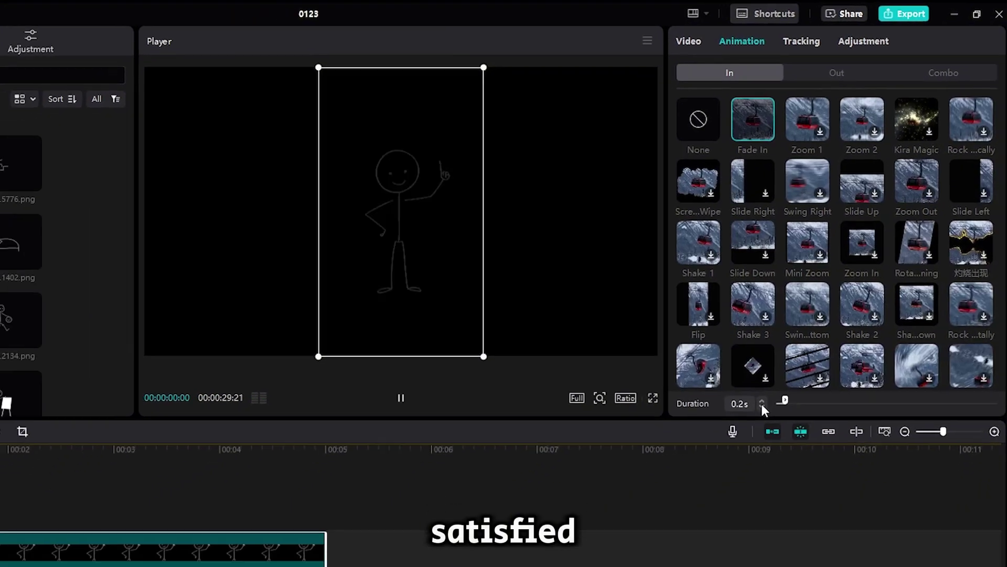
Step: Shorten the raised-finger figure clip to the first spoken phrase and place the figure sleeping in bed directly after it
{"action": "left_click_drag", "start_coordinate": [324, 548], "coordinate": [168, 416]}
{"action": "left_click_drag", "start_coordinate": [247, 181], "coordinate": [173, 422]}
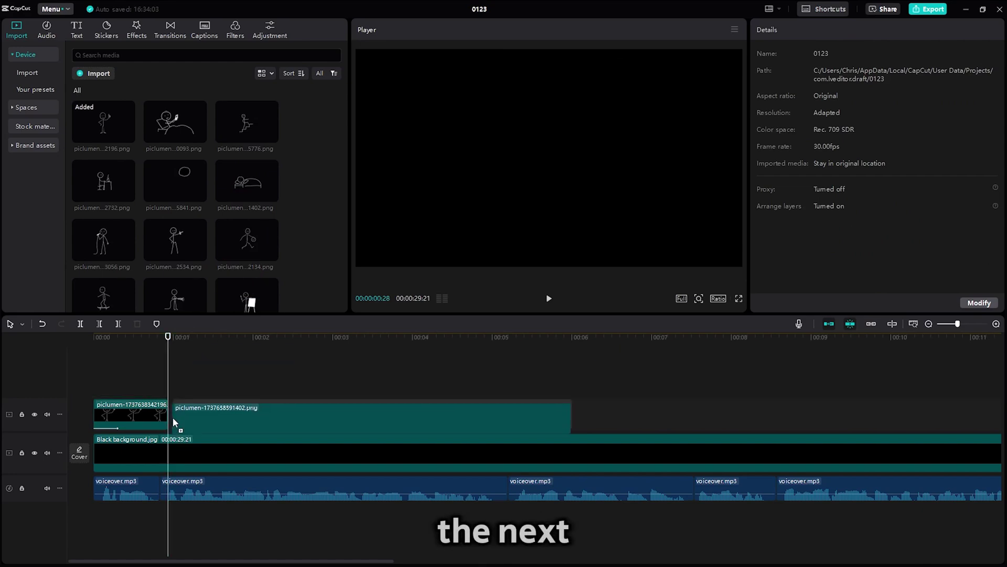
Step: Add the thought bubble image above the sleeping figure, enlarge it, start it at 00:00:01:16, and apply the Fade In animation
{"action": "left_click_drag", "start_coordinate": [184, 181], "coordinate": [173, 386]}
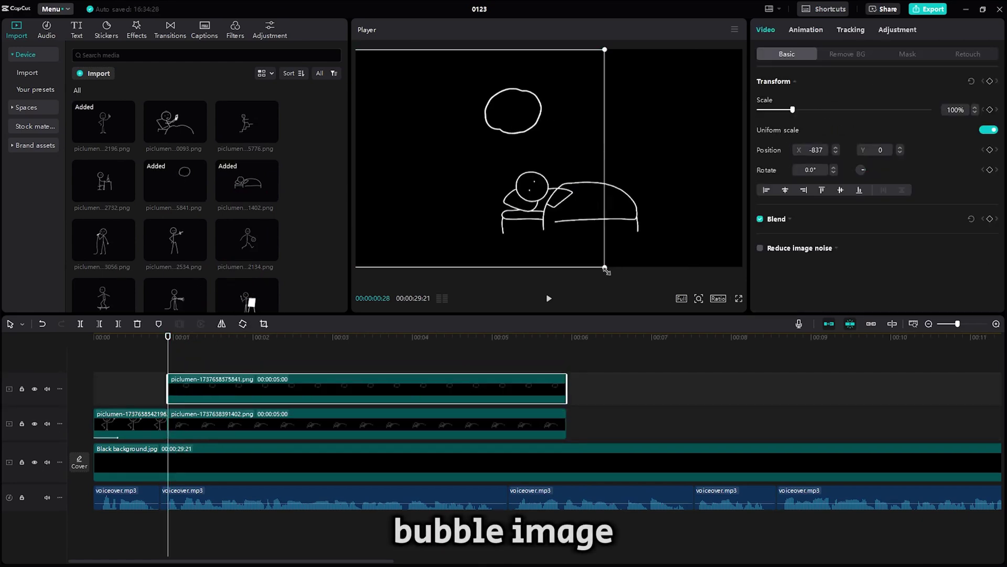
{"action": "left_click", "coordinate": [806, 30]}
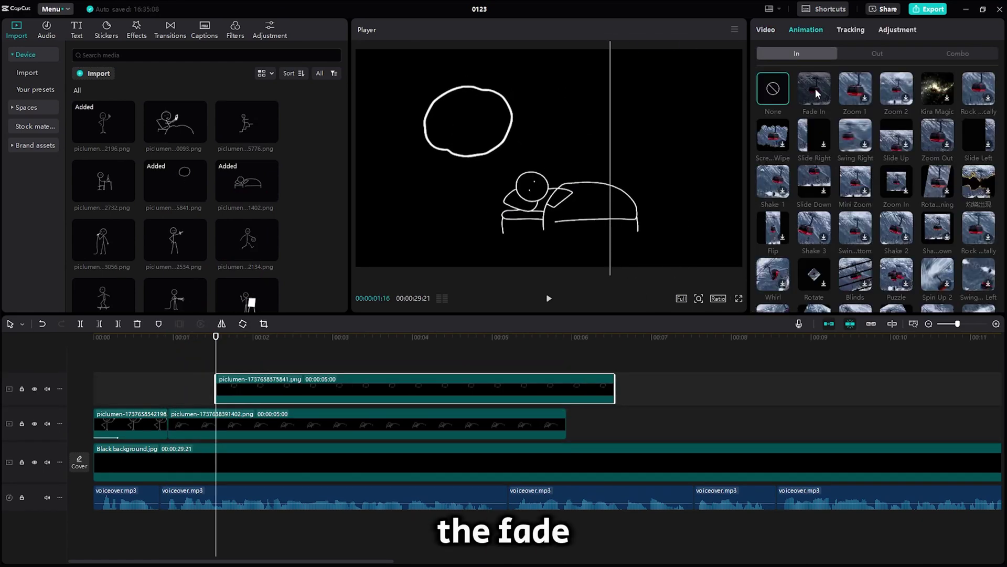
{"action": "left_click", "coordinate": [816, 93]}
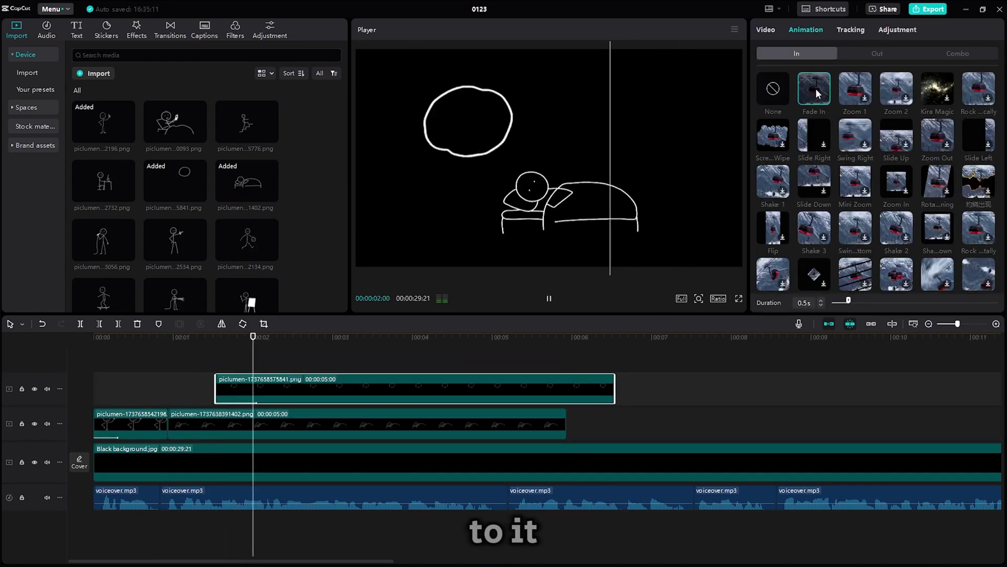
Step: Add the standing figure holding a microphone on a new layer, scale it to 33%, and fit it inside the thought bubble
{"action": "left_click_drag", "start_coordinate": [231, 345], "coordinate": [221, 364]}
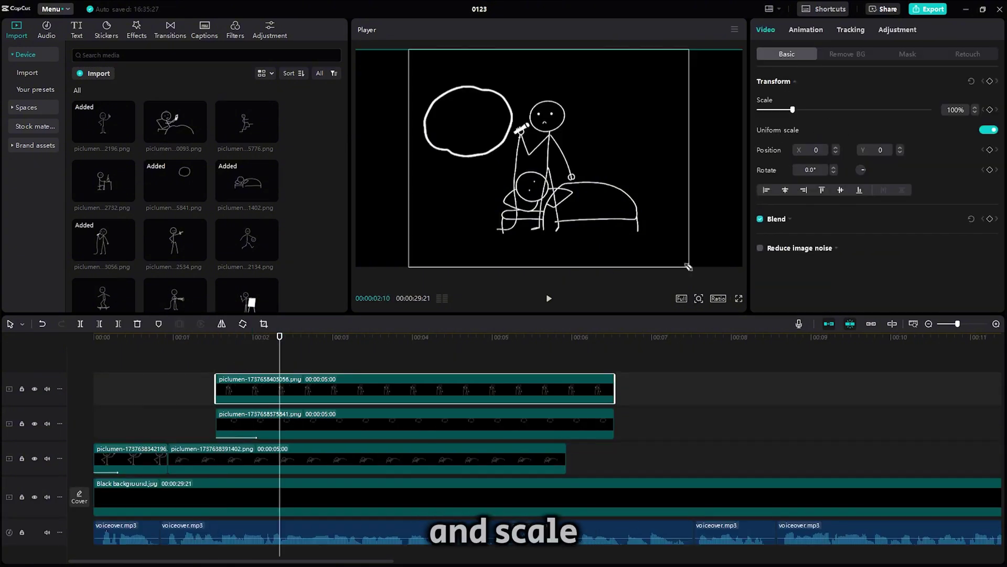
{"action": "left_click_drag", "start_coordinate": [687, 263], "coordinate": [475, 196]}
{"action": "left_click_drag", "start_coordinate": [547, 218], "coordinate": [502, 156]}
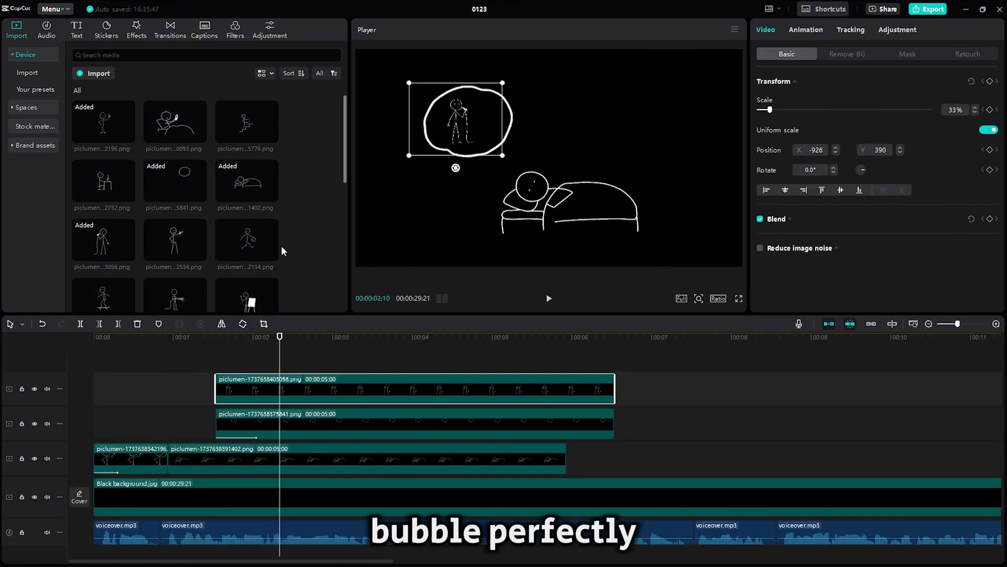
Step: Add music.png on a new top layer and shrink it to fit beside the standing figure inside the thought bubble
{"action": "scroll", "coordinate": [283, 249], "scroll_direction": "down", "scroll_amount": 10}
{"action": "left_click", "coordinate": [250, 220]}
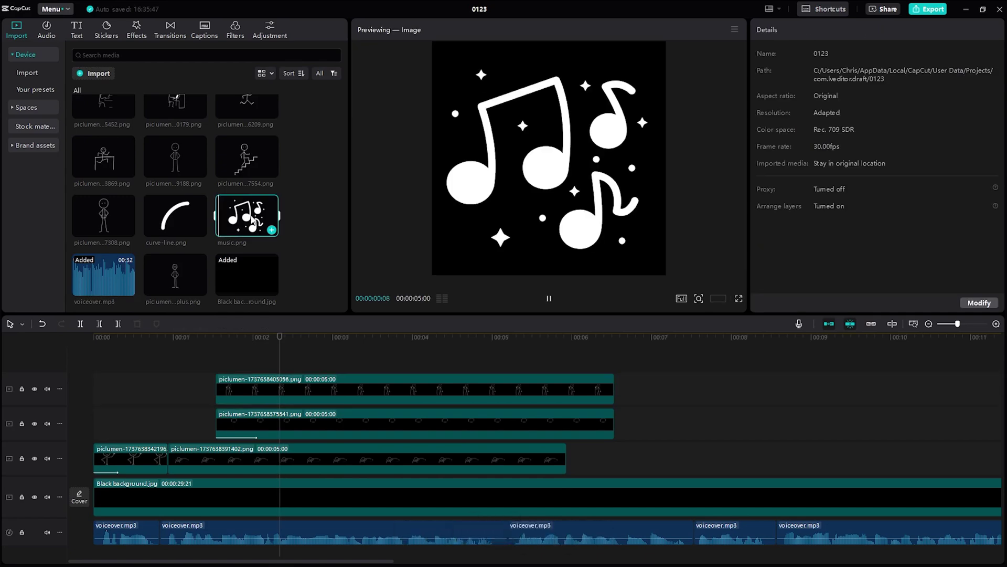
{"action": "left_click_drag", "start_coordinate": [251, 220], "coordinate": [252, 388]}
{"action": "left_click_drag", "start_coordinate": [640, 252], "coordinate": [587, 173]}
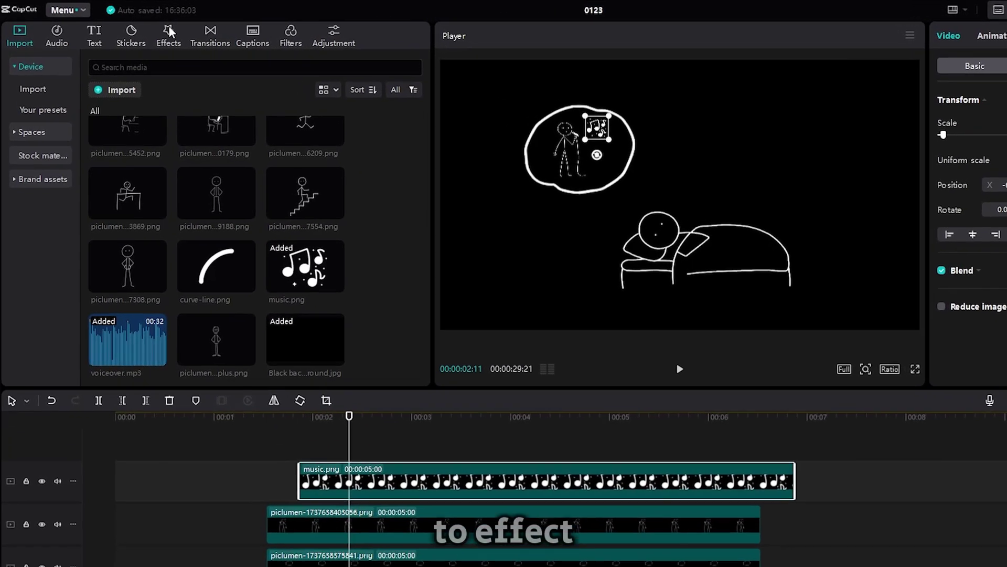
Step: Apply the Rebound Swing video effect to the music.png clip and preview its motion
{"action": "left_click", "coordinate": [137, 30]}
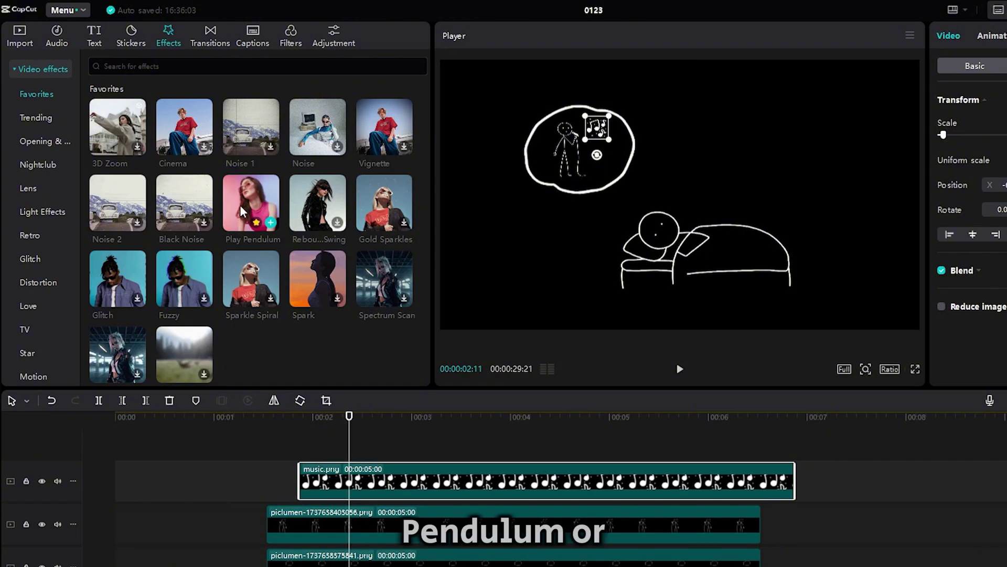
{"action": "left_click_drag", "start_coordinate": [304, 202], "coordinate": [355, 482]}
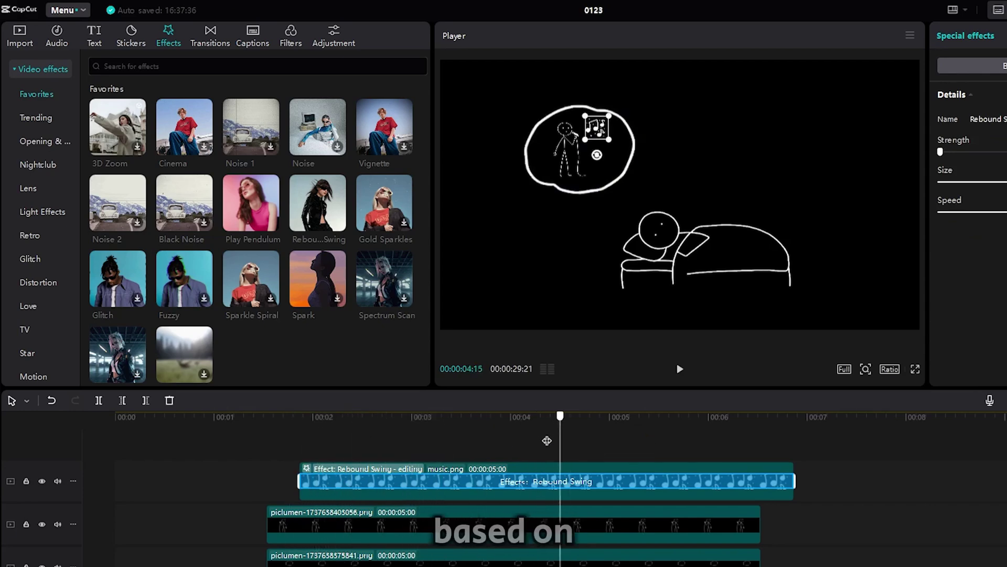
{"action": "left_click", "coordinate": [371, 440]}
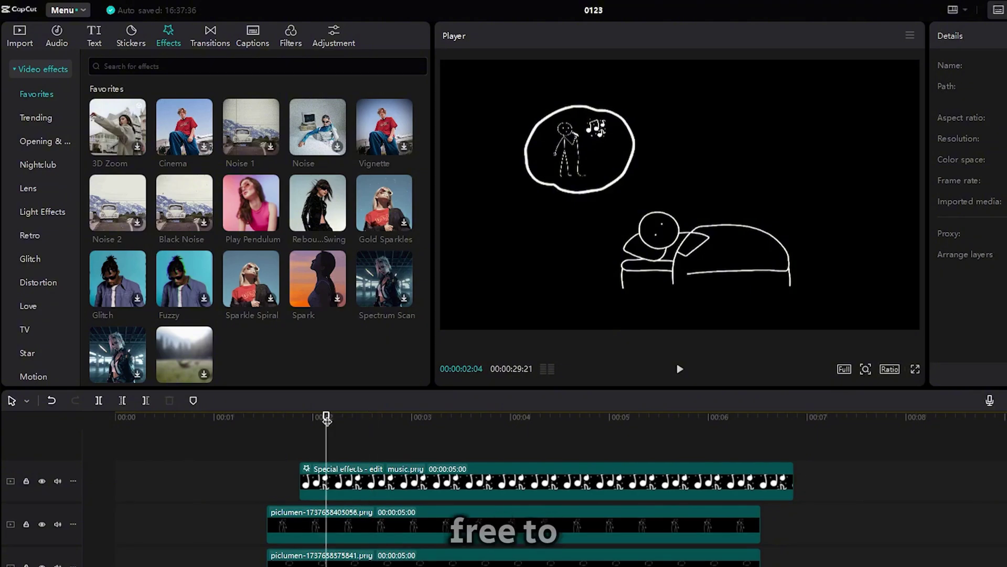
Step: Apply the Fade In animation to the clip of the standing figure holding a microphone
{"action": "key", "text": "space"}
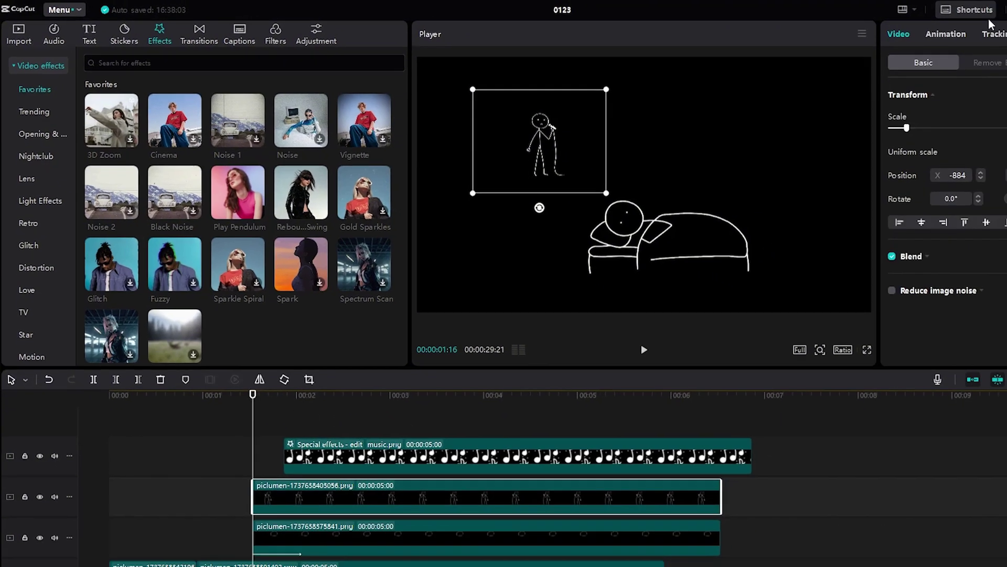
{"action": "left_click", "coordinate": [1006, 40]}
{"action": "left_click", "coordinate": [823, 90]}
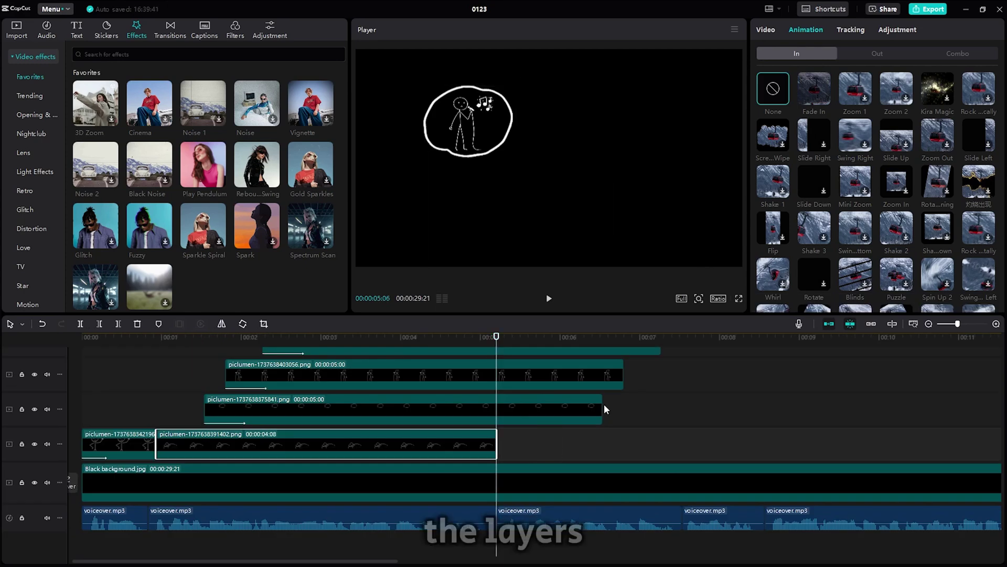
Step: Trim the thought bubble, microphone figure, and music clips to end with the sleeping figure clip at 00:00:05:06
{"action": "left_click_drag", "start_coordinate": [610, 410], "coordinate": [503, 409]}
{"action": "left_click_drag", "start_coordinate": [624, 377], "coordinate": [497, 377]}
{"action": "left_click", "coordinate": [660, 350]}
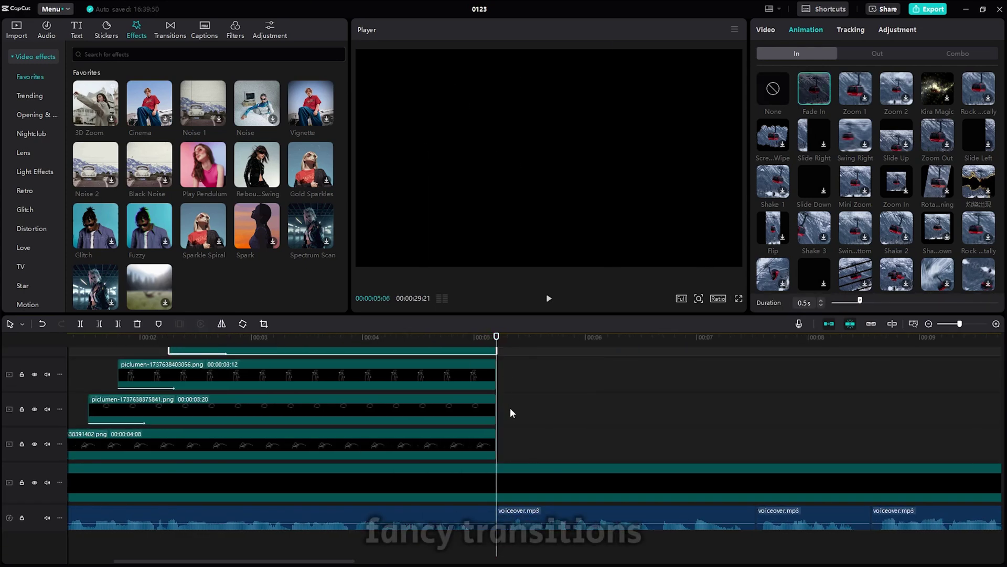
Step: Add the pointing figure at 00:00:05:06 after the sleeping figure clip, scale it to 75%, and trim it to end at 00:00:06:20
{"action": "scroll", "coordinate": [512, 413], "scroll_direction": "up", "scroll_amount": 2}
{"action": "scroll", "coordinate": [511, 413], "scroll_direction": "down", "scroll_amount": 1}
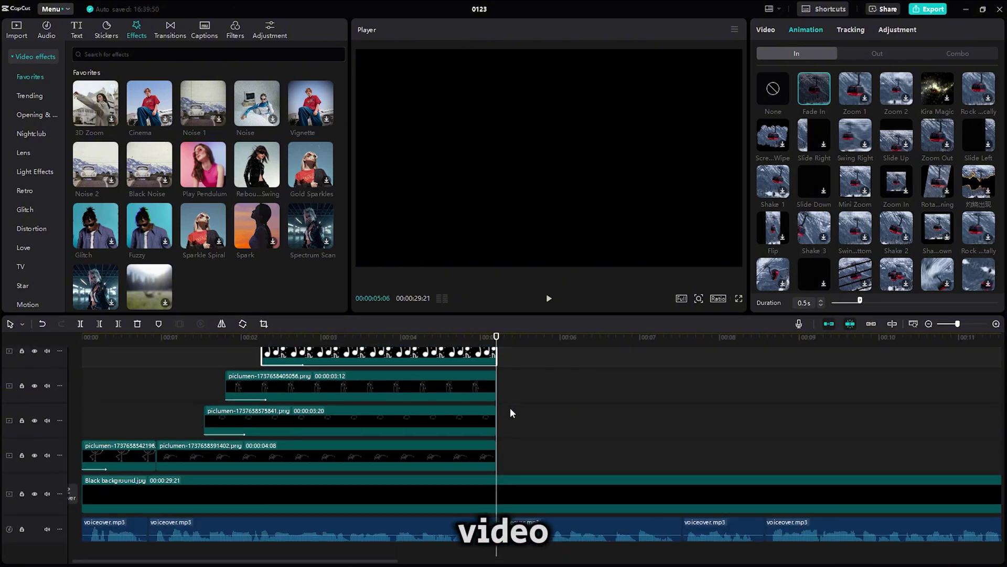
{"action": "left_click", "coordinate": [16, 30]}
{"action": "left_click_drag", "start_coordinate": [198, 248], "coordinate": [497, 474]}
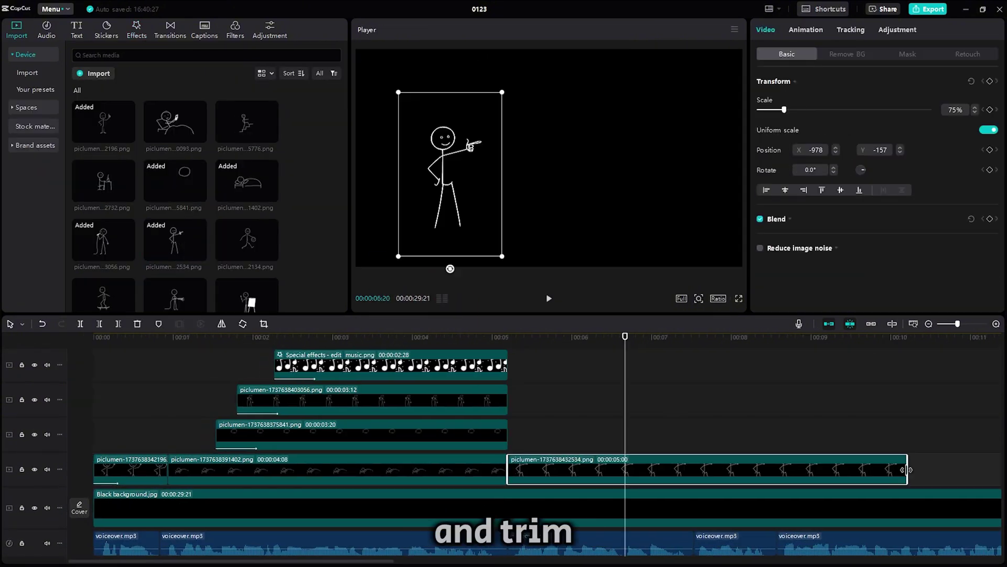
{"action": "left_click_drag", "start_coordinate": [905, 471], "coordinate": [623, 471]}
Step: Stack the microphone, basketball, skateboard, running, and painting figures on separate layers from 00:00:06:20 and spread them across the frame
{"action": "left_click_drag", "start_coordinate": [103, 240], "coordinate": [627, 473]}
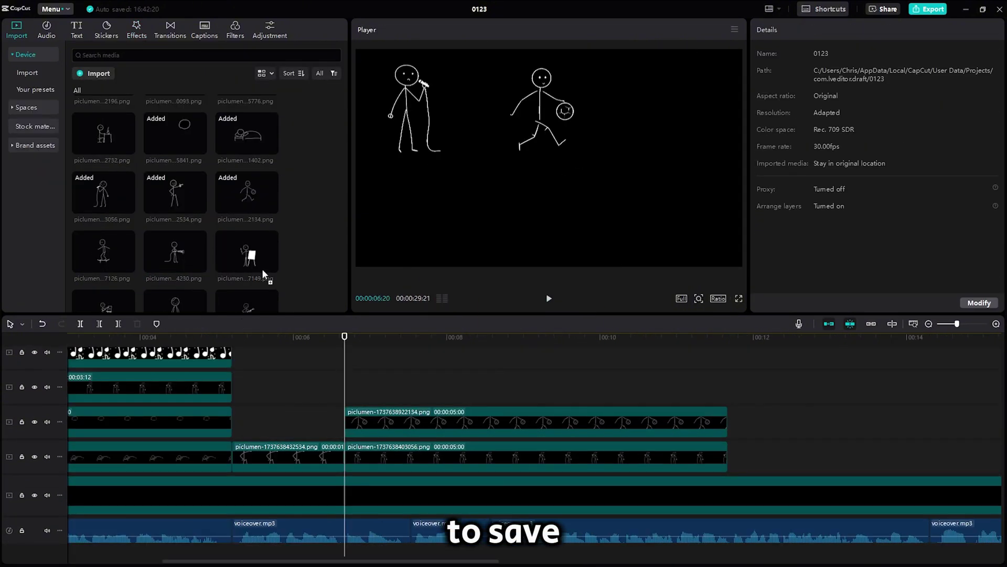
{"action": "left_click", "coordinate": [582, 181]}
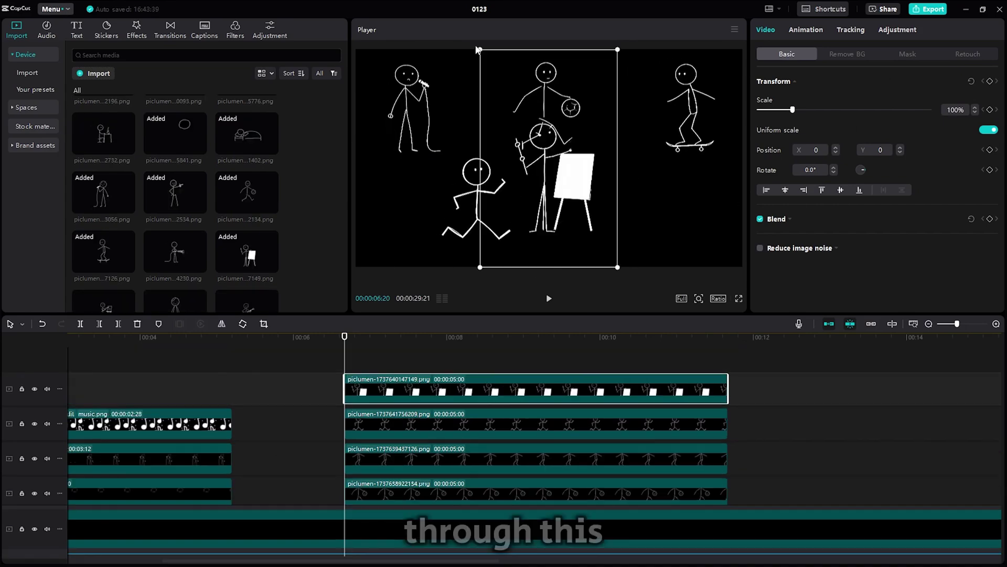
{"action": "left_click_drag", "start_coordinate": [472, 286], "coordinate": [573, 254]}
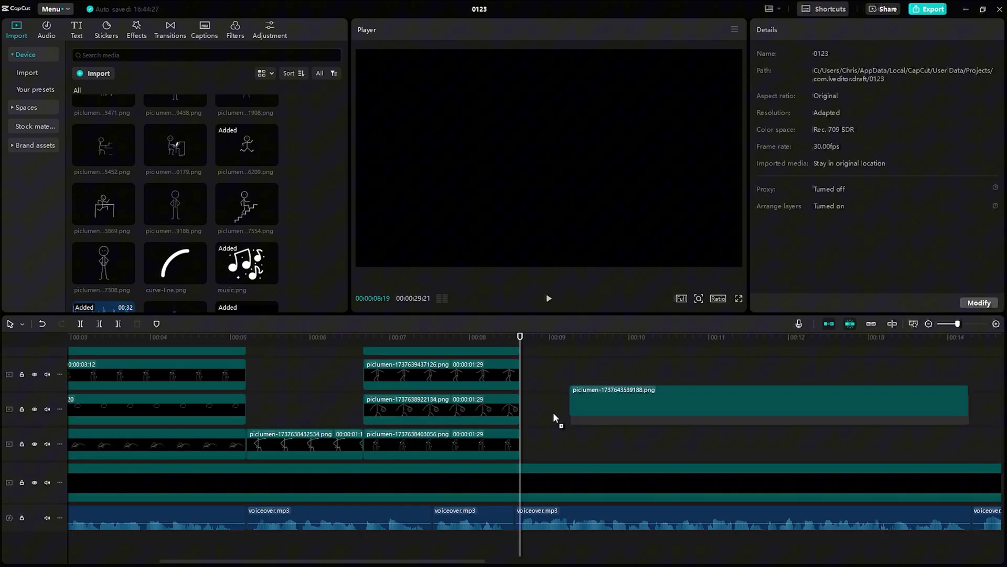
Step: Place the hands-on-hips figure at 00:00:08:19 and start its movement with a transform keyframe at 00:00:09:23
{"action": "left_click_drag", "start_coordinate": [554, 417], "coordinate": [524, 449]}
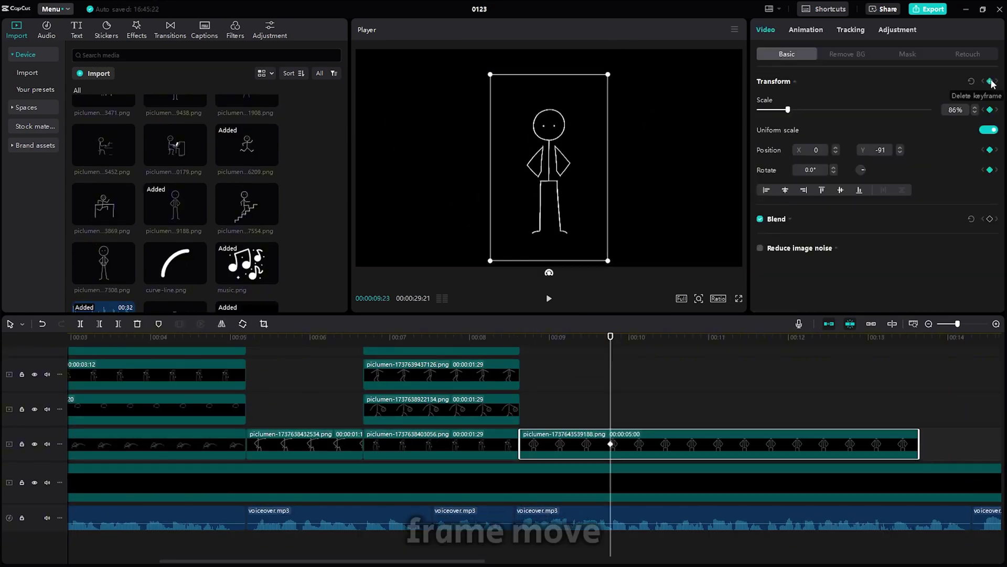
{"action": "mouse_move", "coordinate": [549, 272]}
{"action": "left_mouse_down"}
{"action": "mouse_move", "coordinate": [481, 253]}
{"action": "mouse_move", "coordinate": [457, 225]}
{"action": "mouse_move", "coordinate": [444, 166]}
{"action": "mouse_move", "coordinate": [561, 85]}
{"action": "mouse_move", "coordinate": [547, 62]}
{"action": "mouse_move", "coordinate": [652, 151]}
{"action": "mouse_move", "coordinate": [654, 164]}
{"action": "mouse_move", "coordinate": [558, 266]}
{"action": "left_mouse_up"}
{"action": "left_click", "coordinate": [655, 337]}
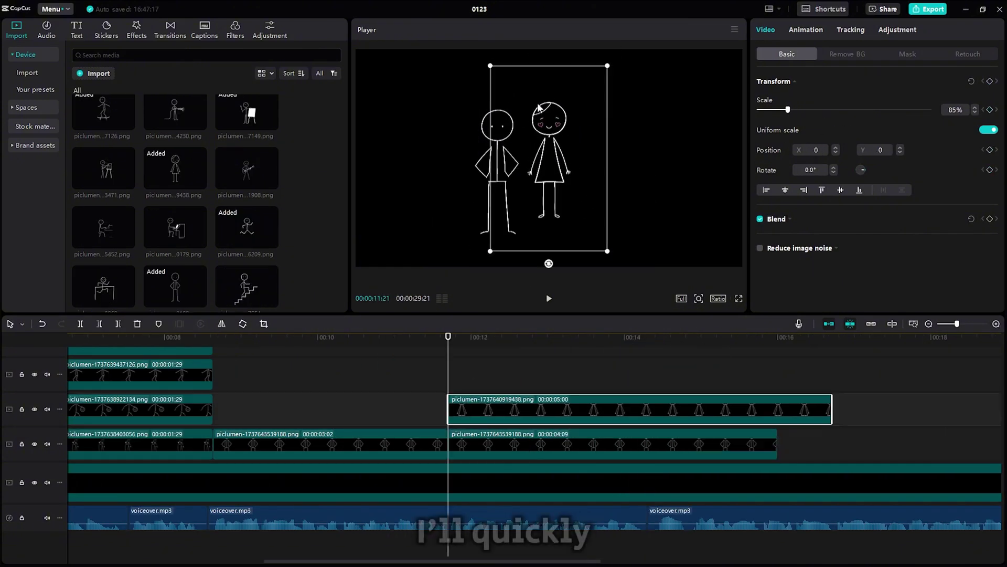
Step: Add curve-line.png above the girl figure's clip at 00:00:11:21 and a text clip reading "omg he's so cool!"
{"action": "left_click_drag", "start_coordinate": [175, 215], "coordinate": [450, 382]}
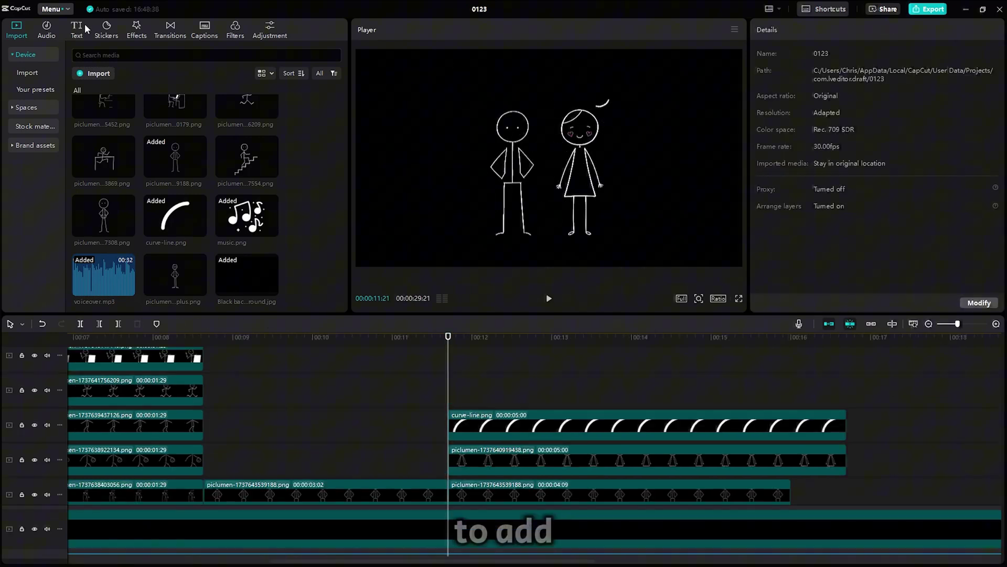
{"action": "left_click", "coordinate": [78, 28]}
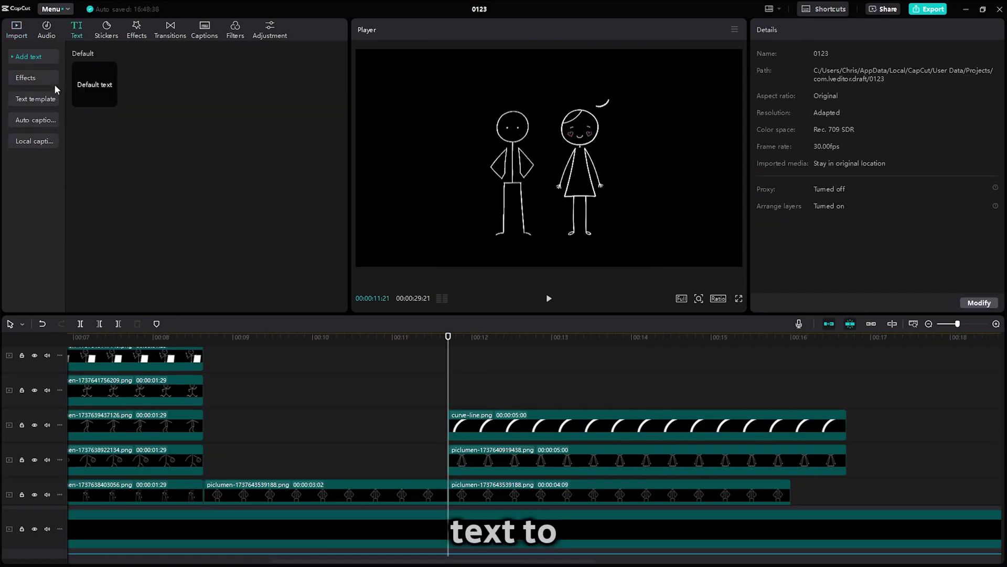
{"action": "left_click_drag", "start_coordinate": [430, 331], "coordinate": [450, 411]}
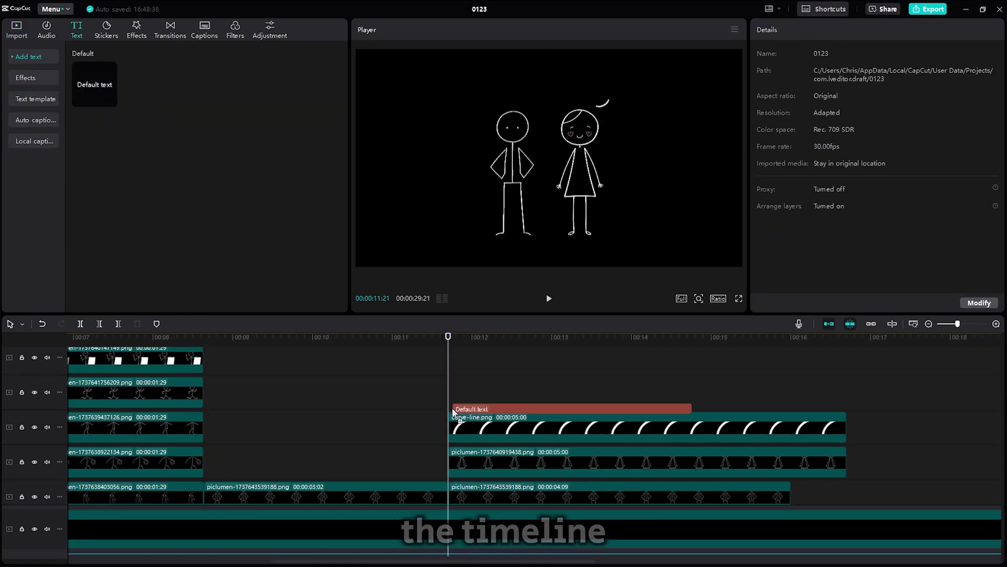
{"action": "left_click", "coordinate": [848, 80]}
{"action": "key", "text": "ctrl+a"}
{"action": "type", "text": "omg he's so cool!"}
Step: Give the text a handwritten-style font, shrink it beside the curved line above the girl, and start it at 00:00:13:08
{"action": "left_click", "coordinate": [834, 126]}
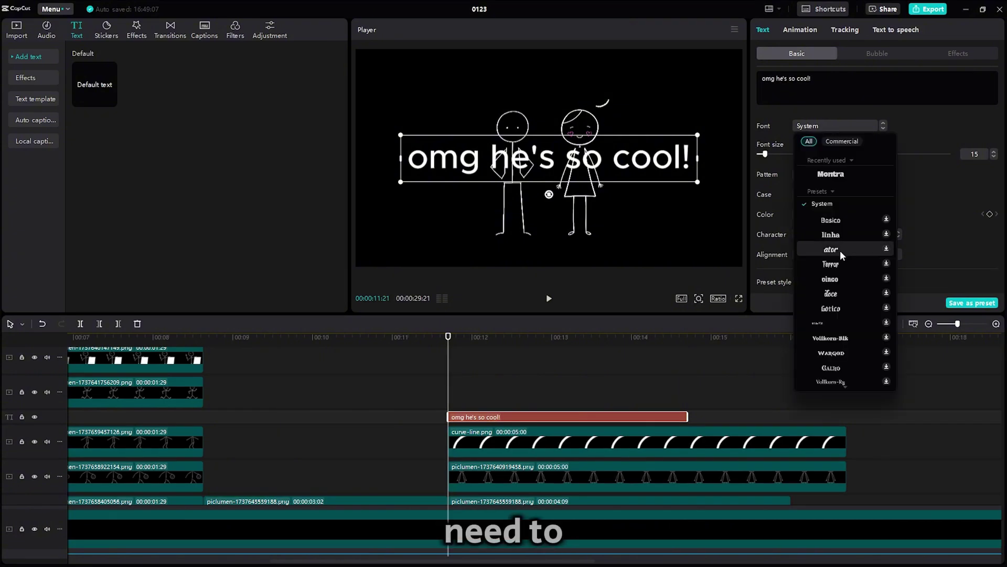
{"action": "scroll", "coordinate": [837, 257], "scroll_direction": "down", "scroll_amount": 10}
{"action": "scroll", "coordinate": [837, 261], "scroll_direction": "down", "scroll_amount": 15}
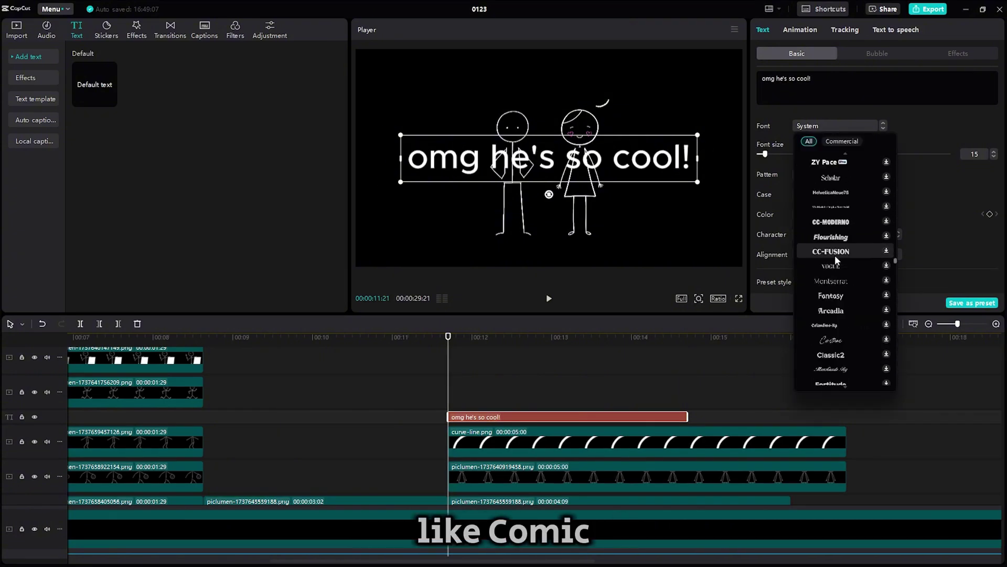
{"action": "scroll", "coordinate": [837, 263], "scroll_direction": "down", "scroll_amount": 6}
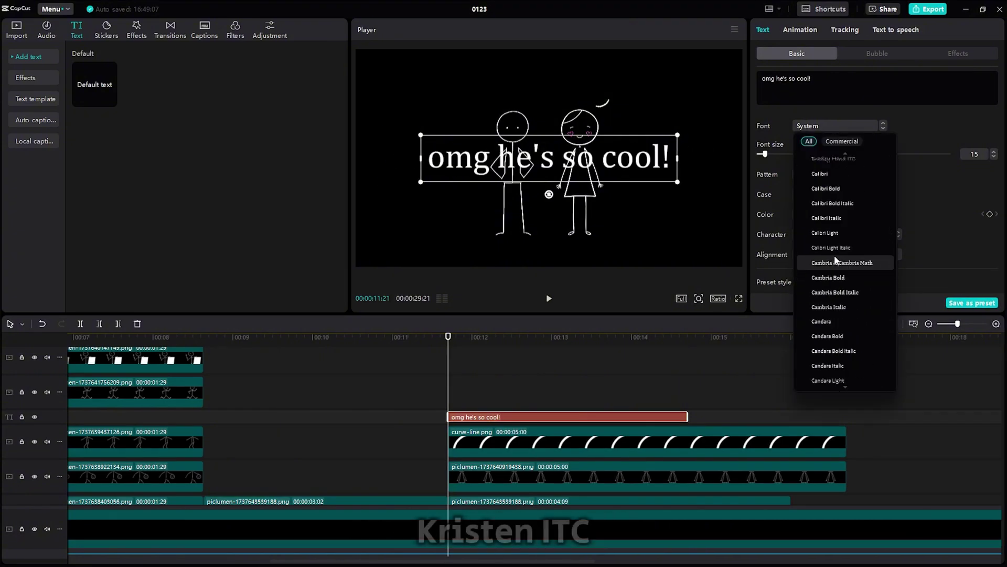
{"action": "left_click", "coordinate": [841, 295]}
{"action": "left_click_drag", "start_coordinate": [419, 135], "coordinate": [511, 183]}
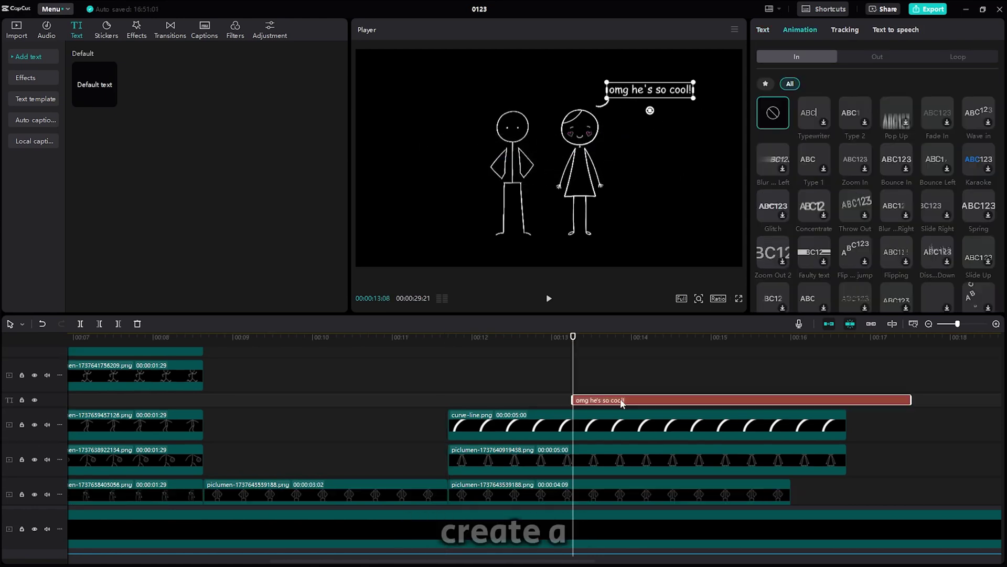
Step: Convert the "omg he's so cool!" text into a compound clip and apply the Fade In animation to it
{"action": "right_click", "coordinate": [625, 404]}
{"action": "left_click", "coordinate": [656, 472]}
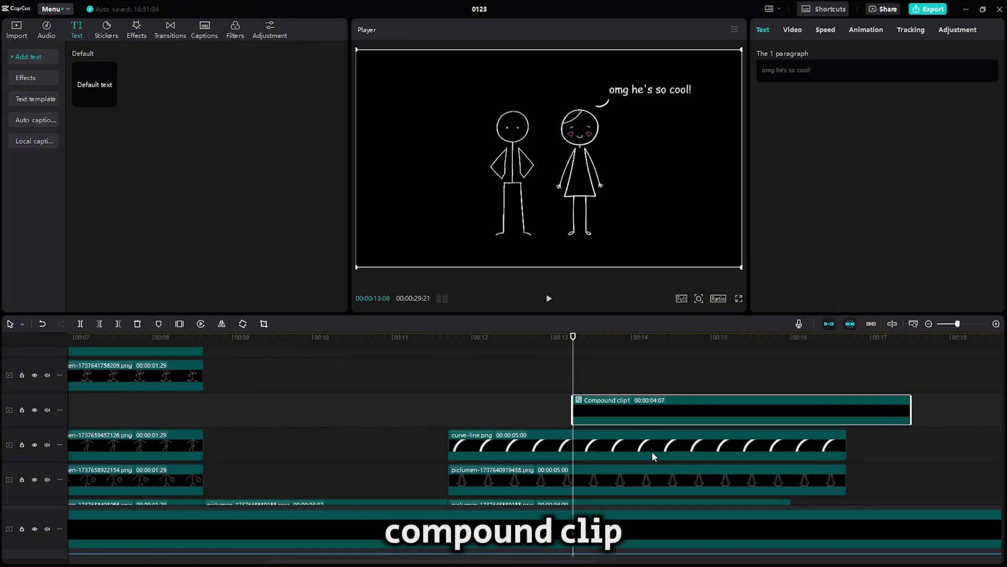
{"action": "left_click", "coordinate": [854, 32]}
{"action": "left_click", "coordinate": [814, 87]}
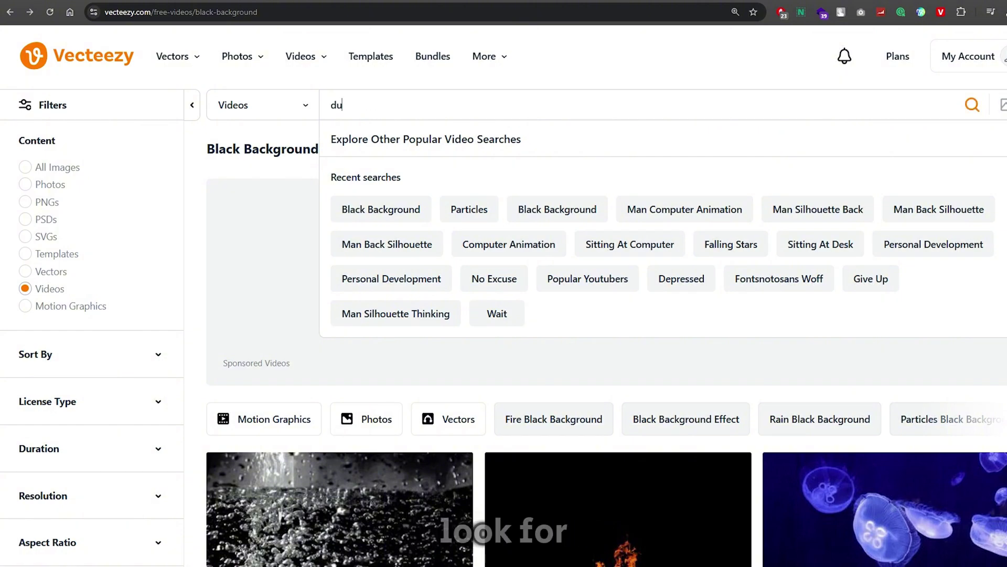
Step: Search Vecteezy's free videos for "film scratches" and look for a simple black overlay
{"action": "type", "text": "film scratches"}
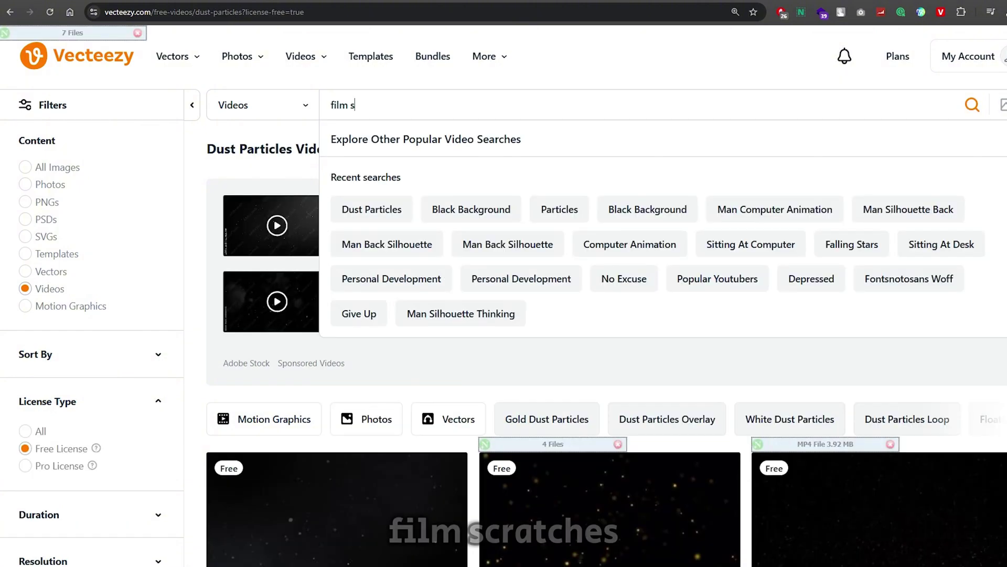
{"action": "key", "text": "Return"}
{"action": "scroll", "coordinate": [604, 314], "scroll_direction": "down", "scroll_amount": 5}
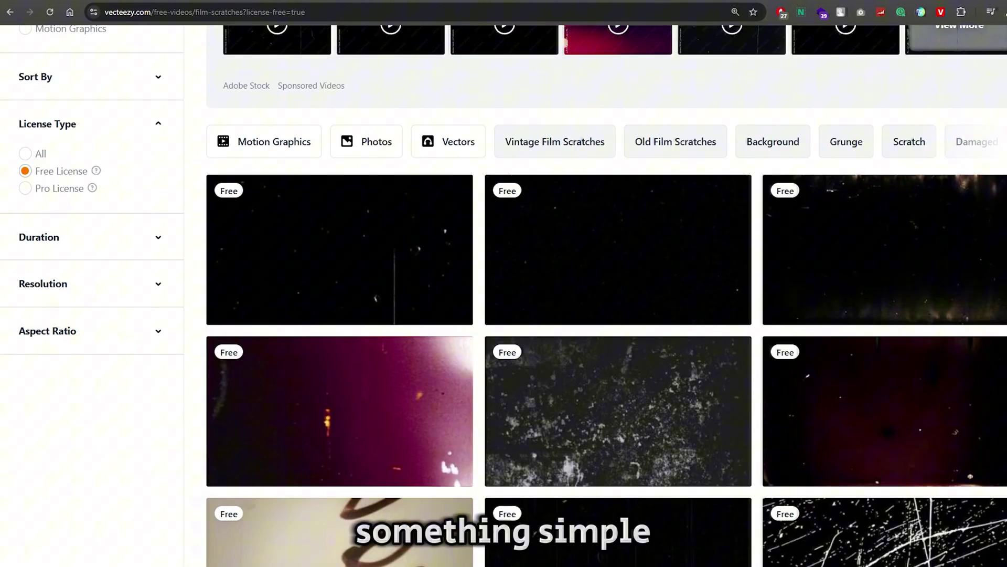
{"action": "mouse_move", "coordinate": [624, 262]}
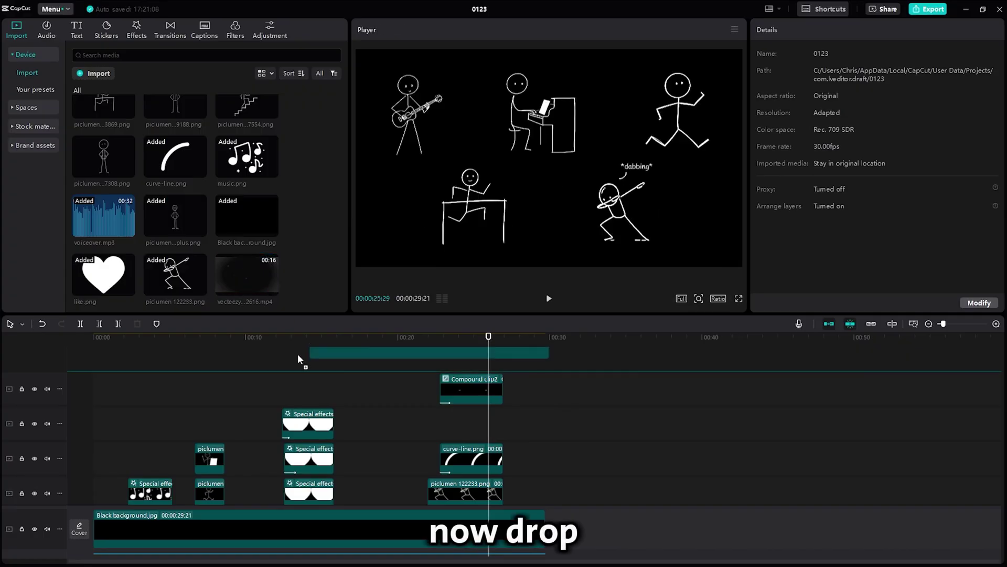
Step: Place the Vecteezy film projector video on a new top layer from the start, blending it with Color dodge at 10% opacity
{"action": "left_click_drag", "start_coordinate": [303, 355], "coordinate": [85, 355]}
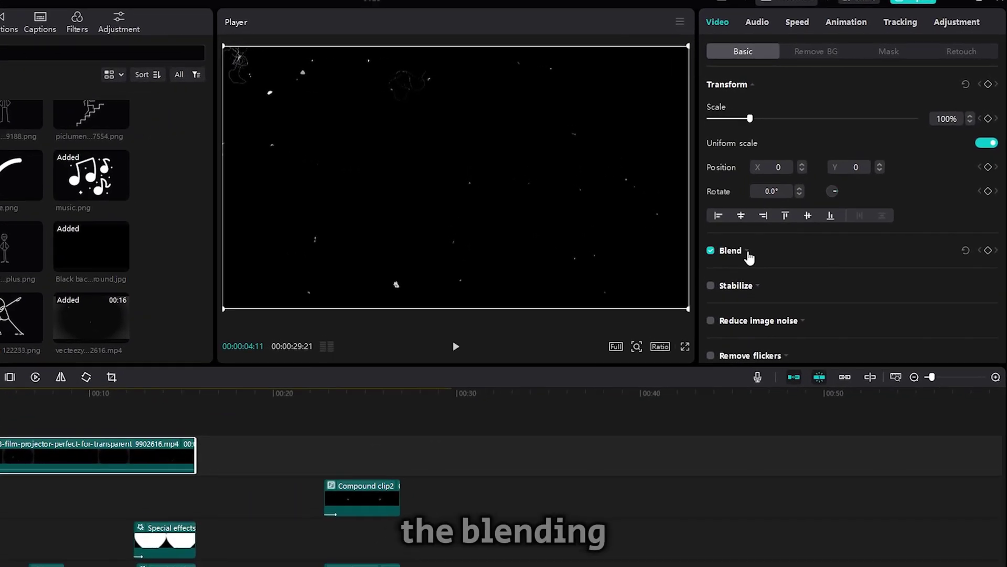
{"action": "left_click", "coordinate": [748, 252]}
{"action": "left_click", "coordinate": [768, 274]}
{"action": "left_click", "coordinate": [803, 479]}
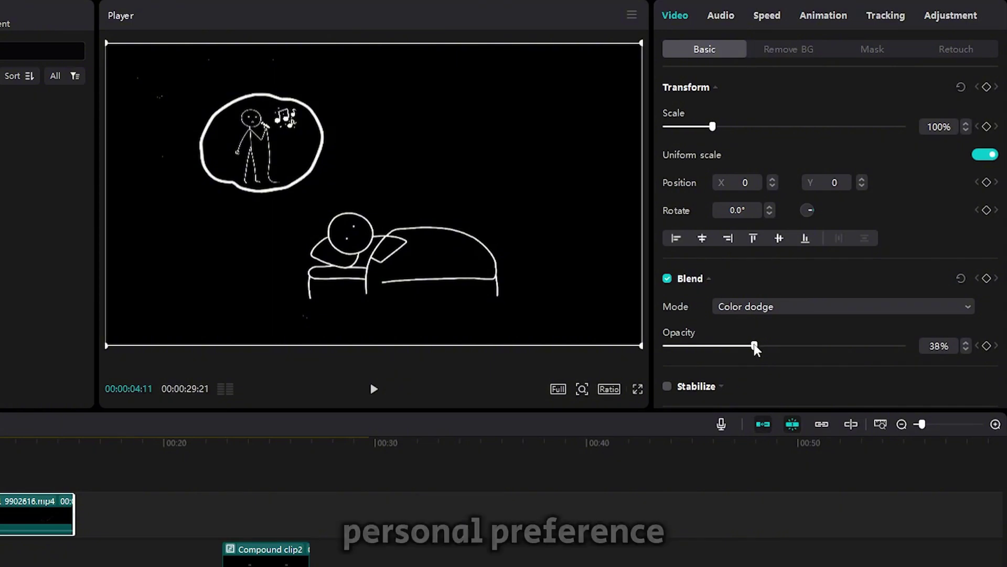
{"action": "key", "text": "Home"}
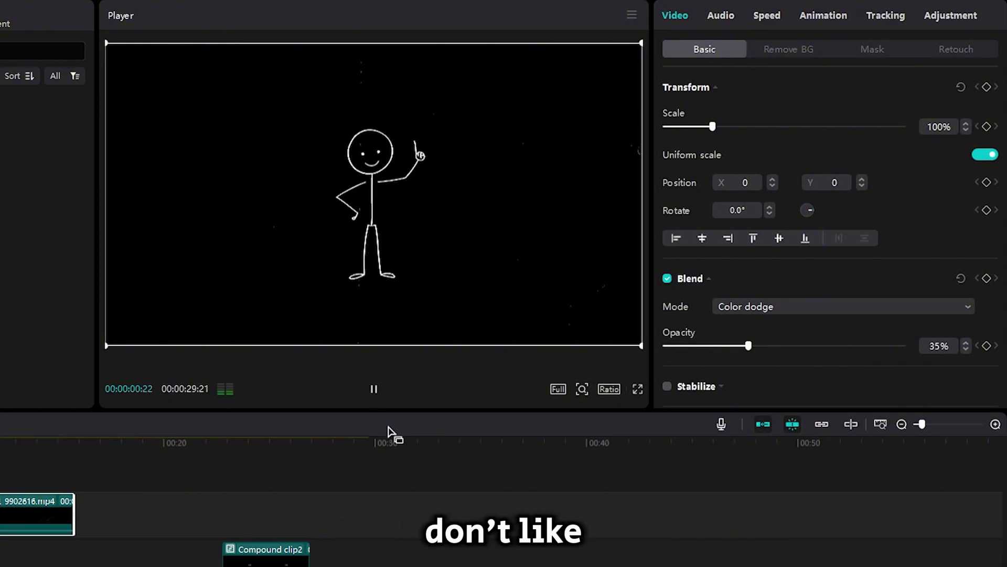
{"action": "key", "text": "space"}
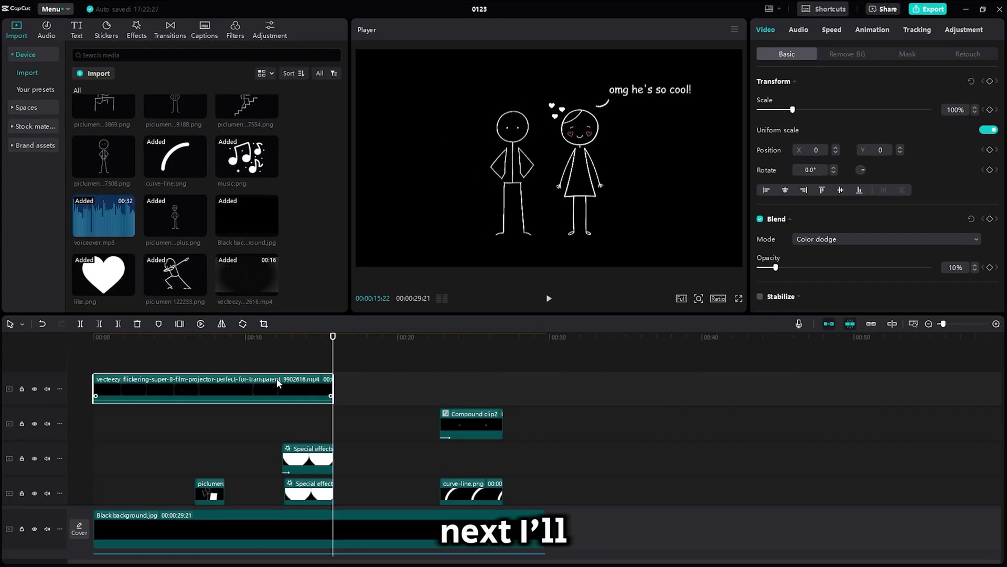
Step: Duplicate the film projector overlay directly after the first copy and adjust its end to match the black background
{"action": "key", "text": "ctrl+c"}
{"action": "key", "text": "ctrl+v"}
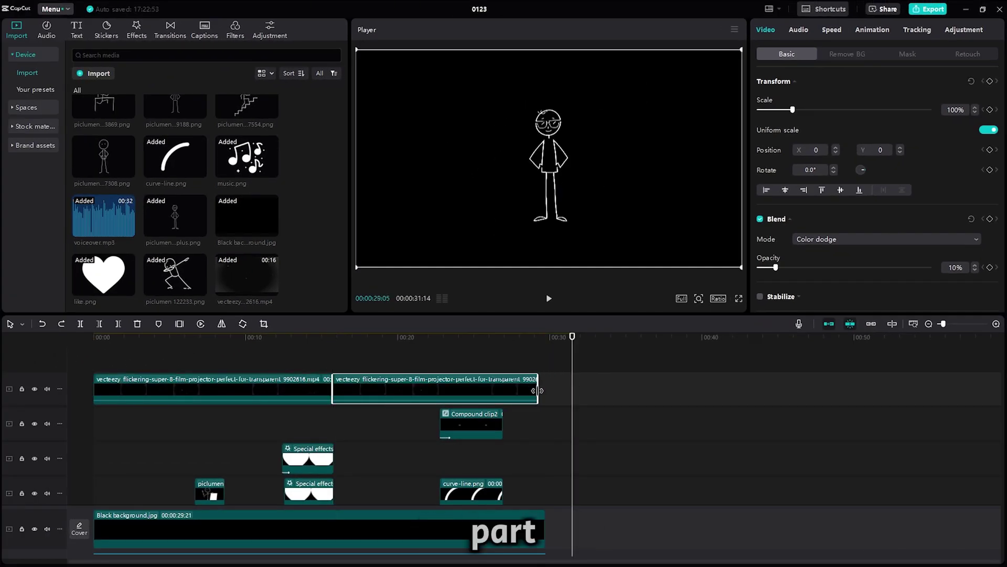
{"action": "left_click_drag", "start_coordinate": [536, 390], "coordinate": [545, 390]}
{"action": "left_click_drag", "start_coordinate": [571, 336], "coordinate": [30, 337]}
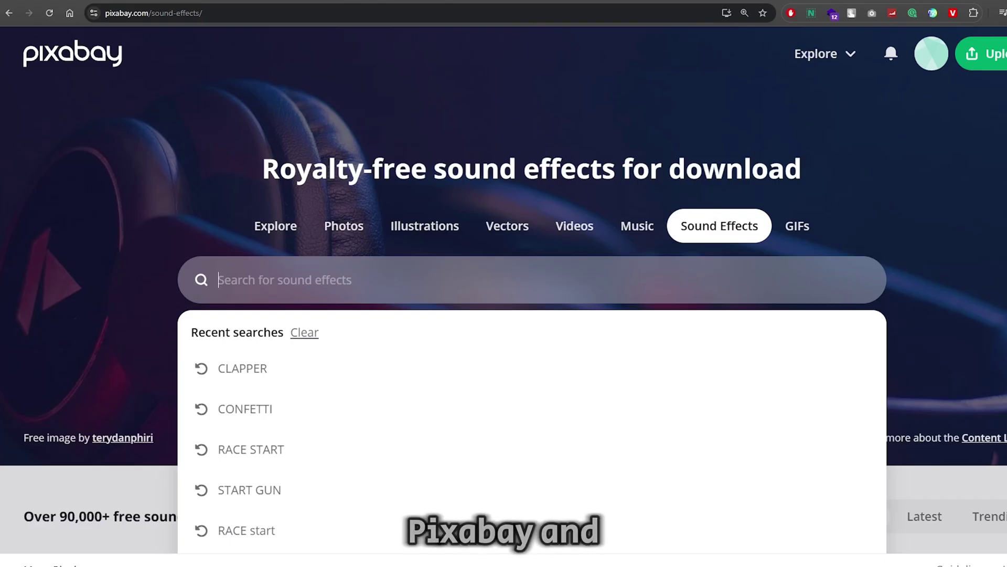
Step: Search Pixabay for a finger snap sound effect and place the downloaded snap clip below the voiceover at 00:00:05:17 in CapCut
{"action": "type", "text": "finger sna"}
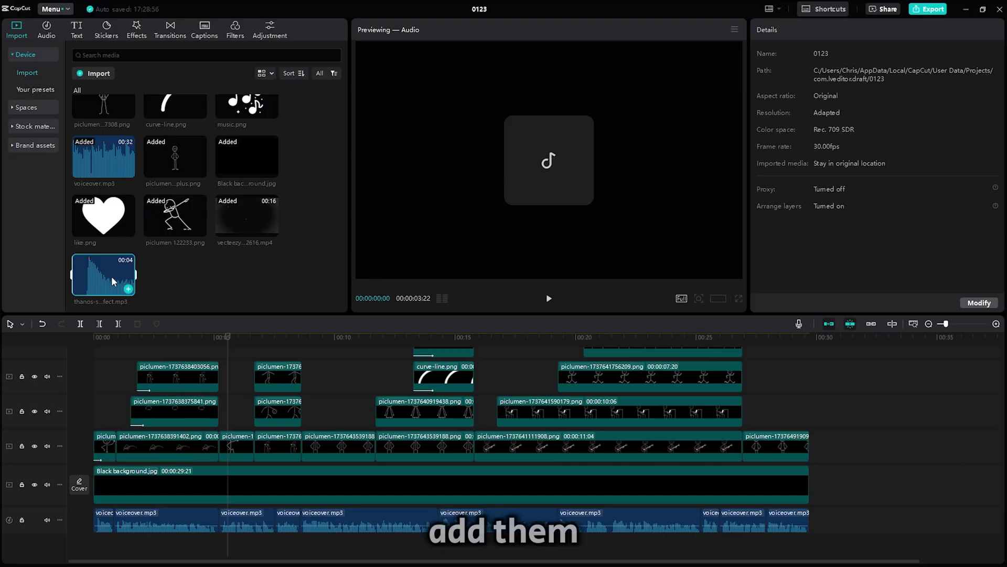
{"action": "left_click_drag", "start_coordinate": [112, 280], "coordinate": [233, 546]}
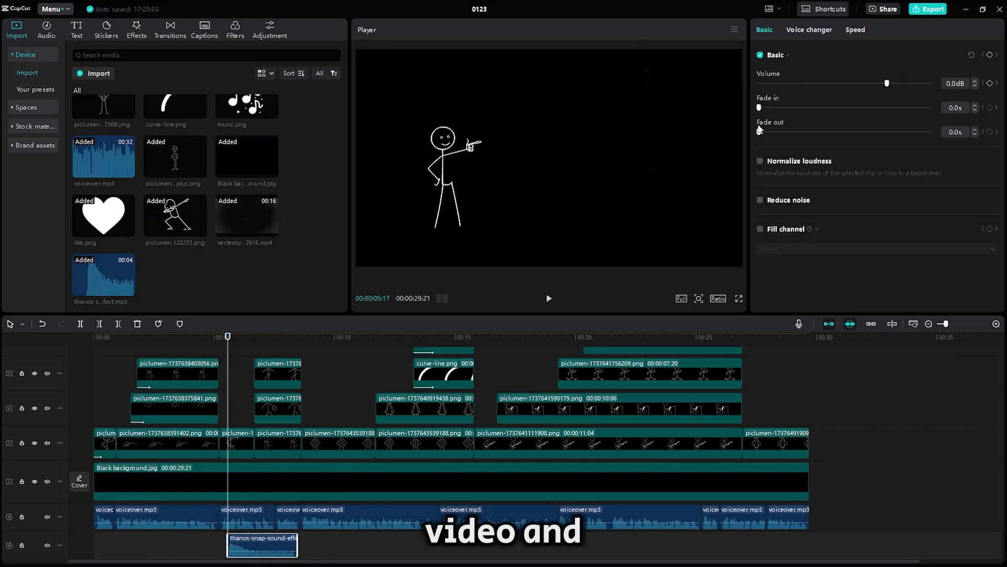
Step: Set the snap sound's volume to -14.1 dB and preview its timing with the pointing figure
{"action": "left_click_drag", "start_coordinate": [866, 85], "coordinate": [857, 84]}
{"action": "left_click", "coordinate": [549, 298]}
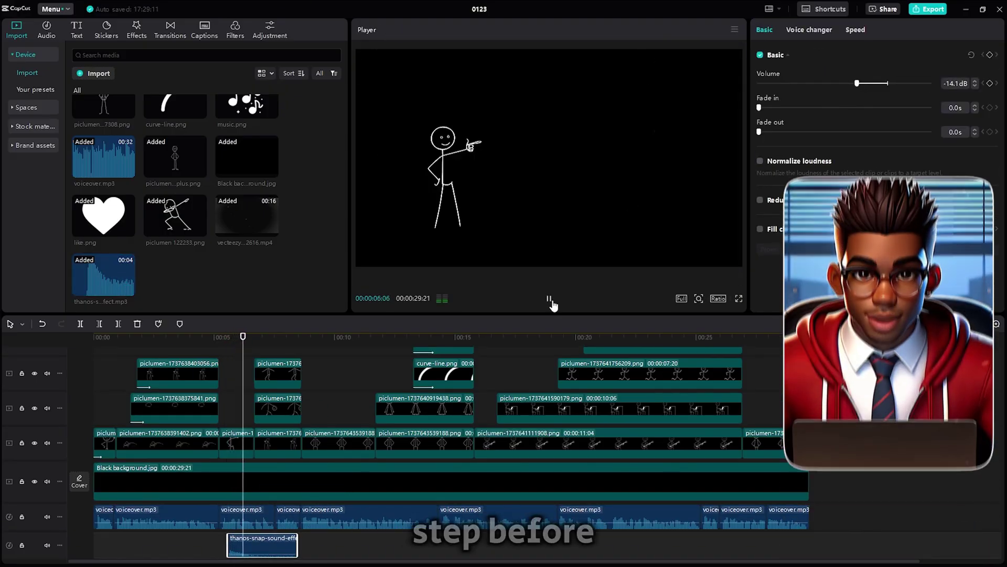
{"action": "left_click_drag", "start_coordinate": [235, 340], "coordinate": [228, 344]}
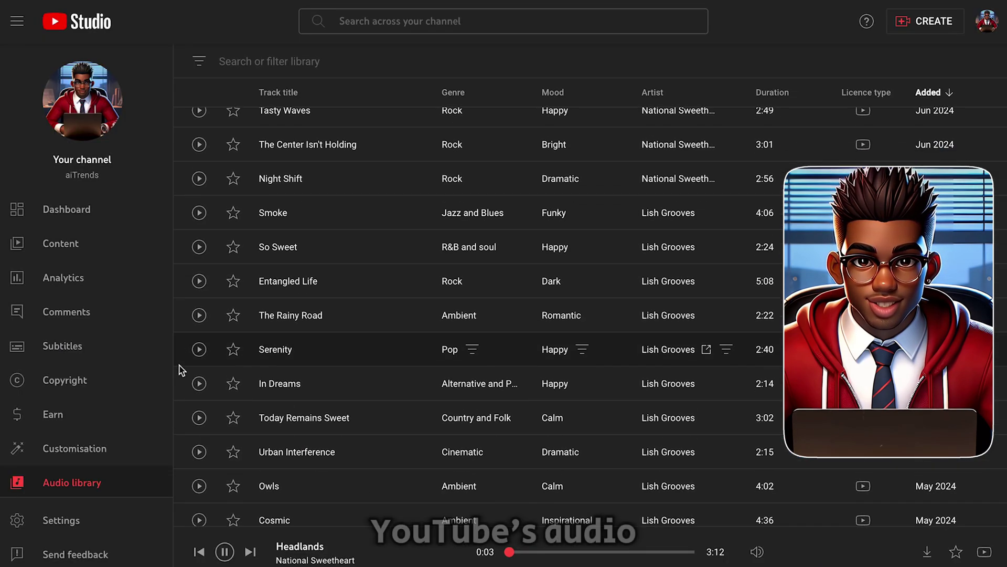
Step: Browse YouTube Studio's audio library for background music and add the Snow Princess track at the start of CapCut's lowest audio layer
{"action": "scroll", "coordinate": [179, 368], "scroll_direction": "down", "scroll_amount": 5}
{"action": "scroll", "coordinate": [179, 367], "scroll_direction": "down", "scroll_amount": 5}
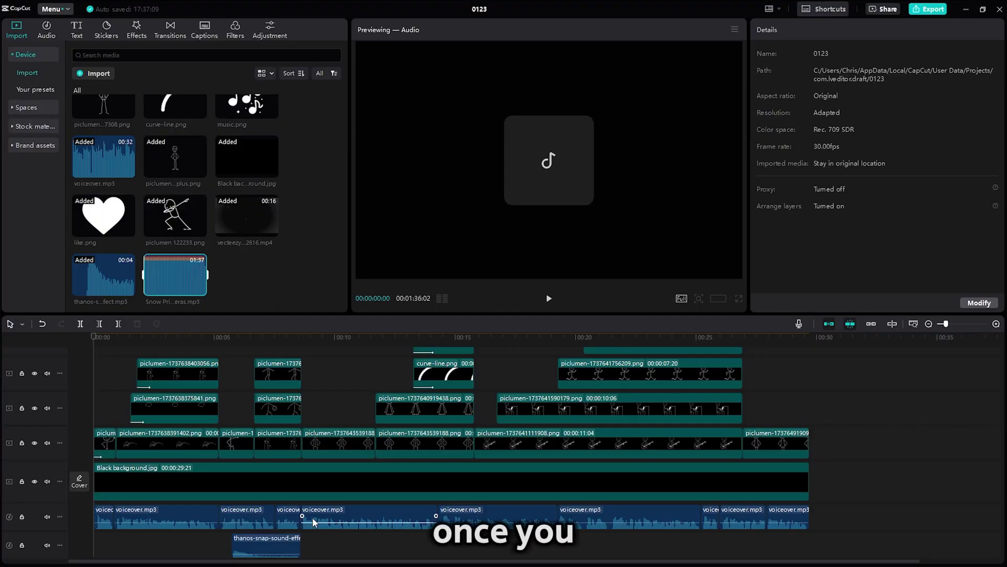
{"action": "scroll", "coordinate": [314, 521], "scroll_direction": "down", "scroll_amount": 1}
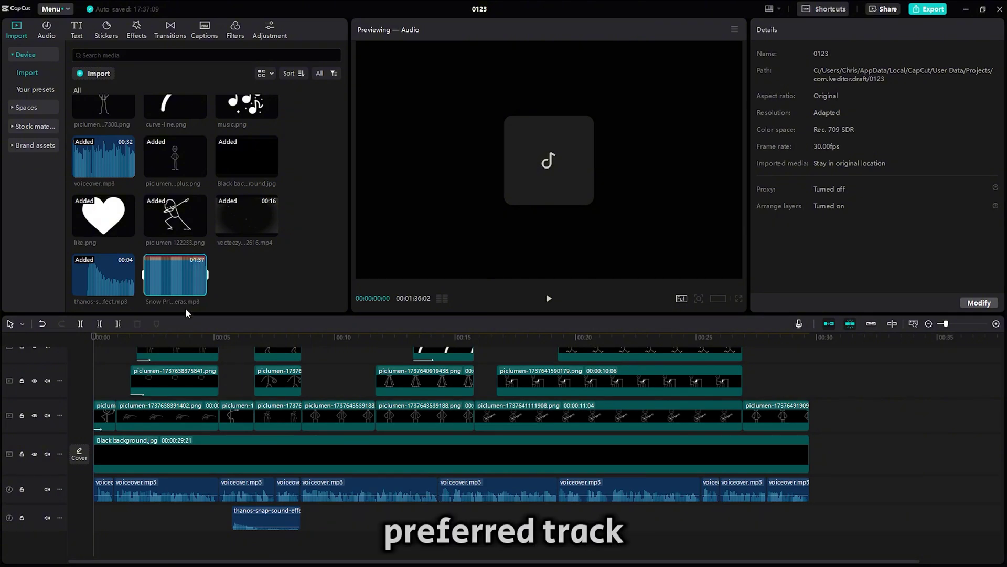
{"action": "left_click_drag", "start_coordinate": [176, 279], "coordinate": [90, 546]}
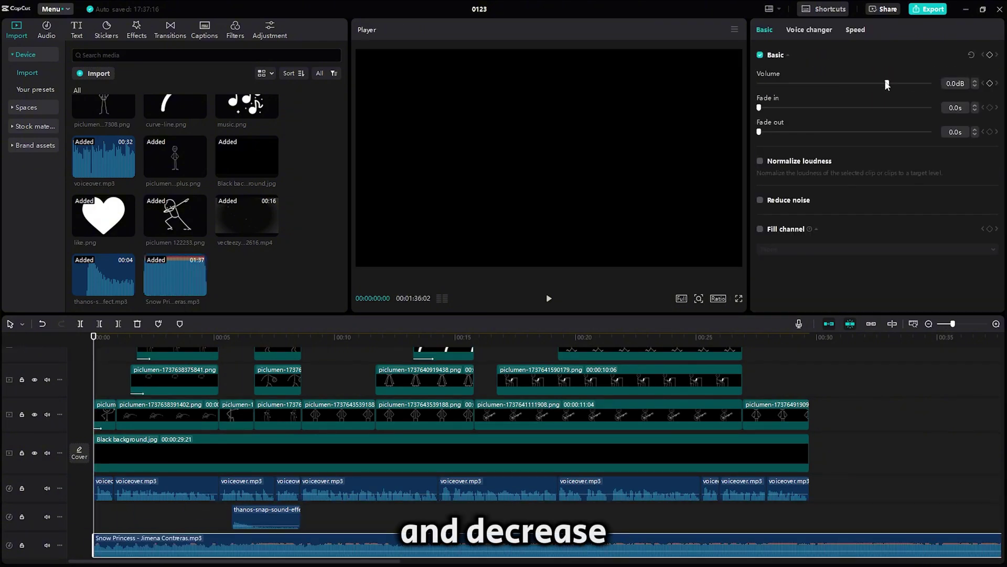
Step: Lower the Snow Princess music volume to -35.1 dB and trim off its excess after the video's end at 00:00:29:21
{"action": "left_click_drag", "start_coordinate": [886, 84], "coordinate": [813, 84]}
{"action": "left_click", "coordinate": [548, 298]}
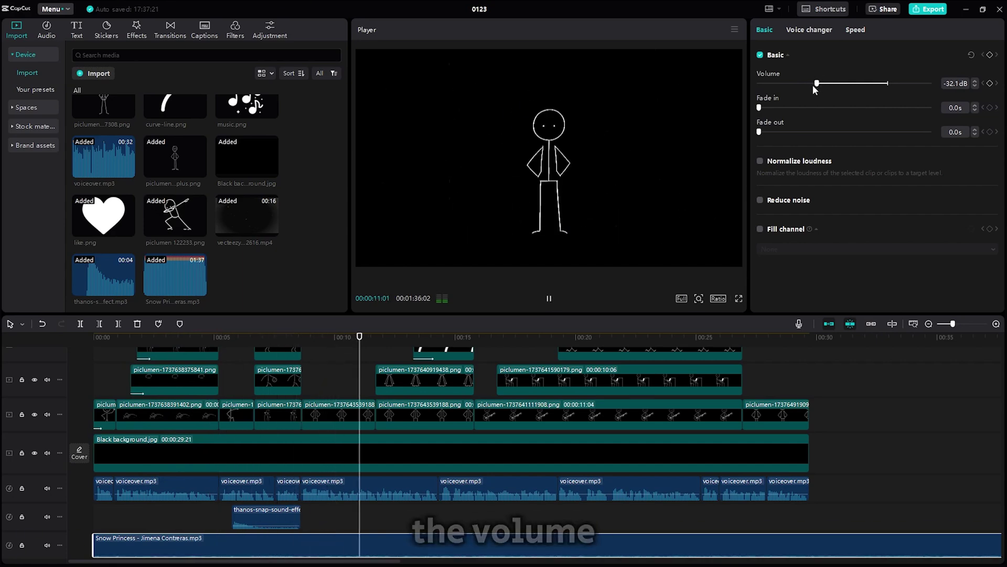
{"action": "left_click", "coordinate": [810, 337]}
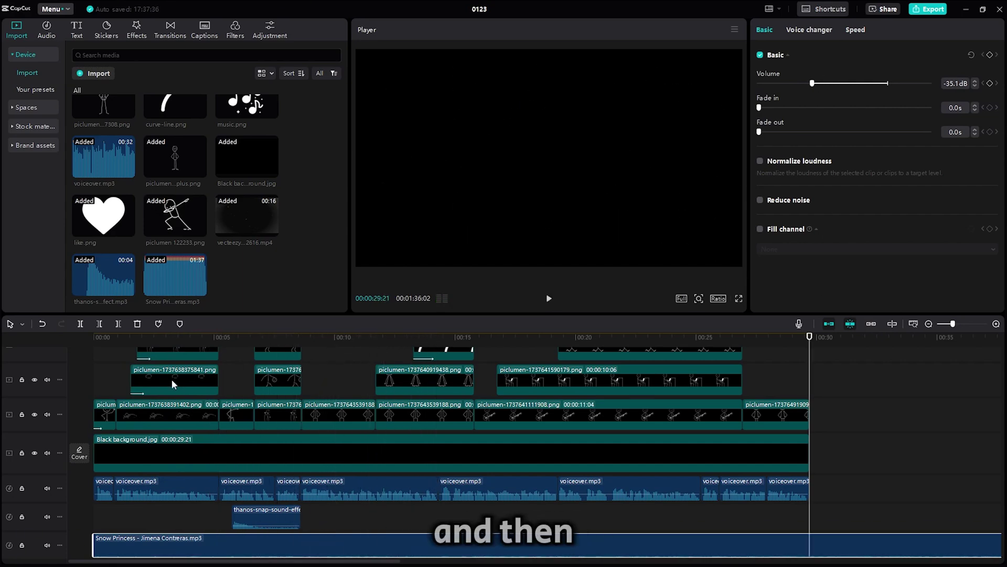
{"action": "left_click", "coordinate": [118, 324]}
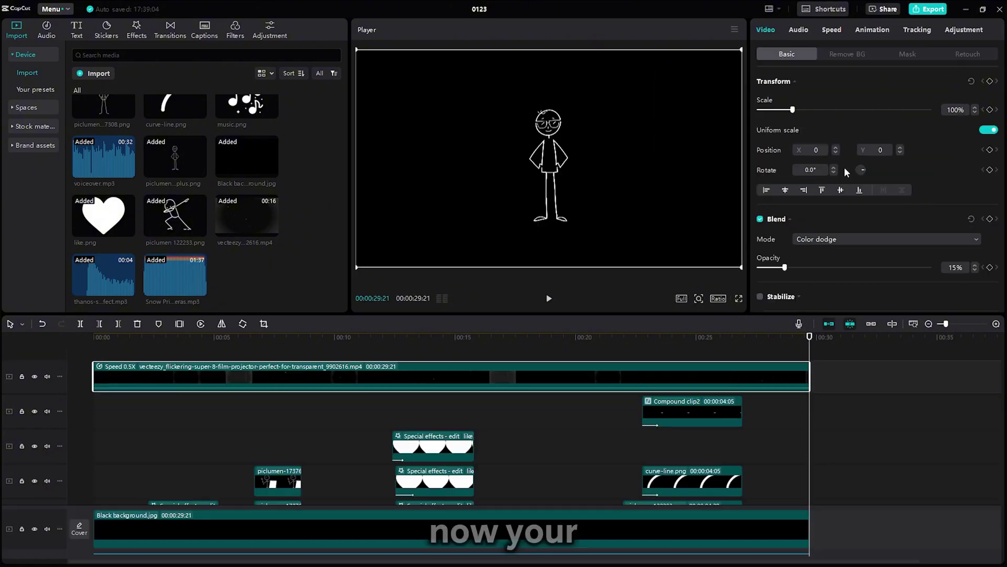
Step: Export the finished stick-figure video
{"action": "left_click", "coordinate": [920, 10]}
{"action": "left_click", "coordinate": [607, 213]}
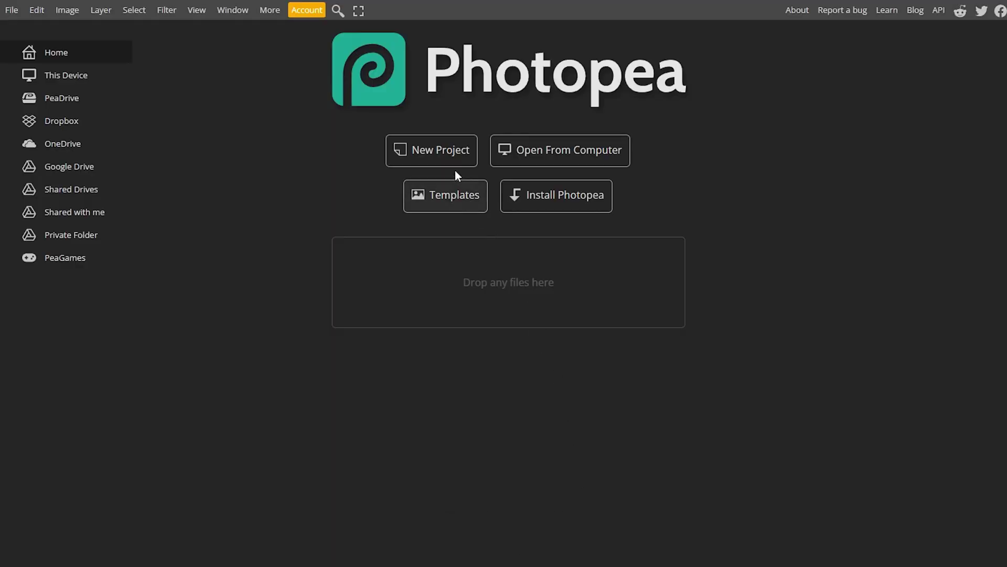
Step: Switch to Photopea and create a new project sized 2560 x 1440 pixels
{"action": "left_click", "coordinate": [450, 157]}
{"action": "double_click", "coordinate": [770, 122]}
{"action": "type", "text": "2560"}
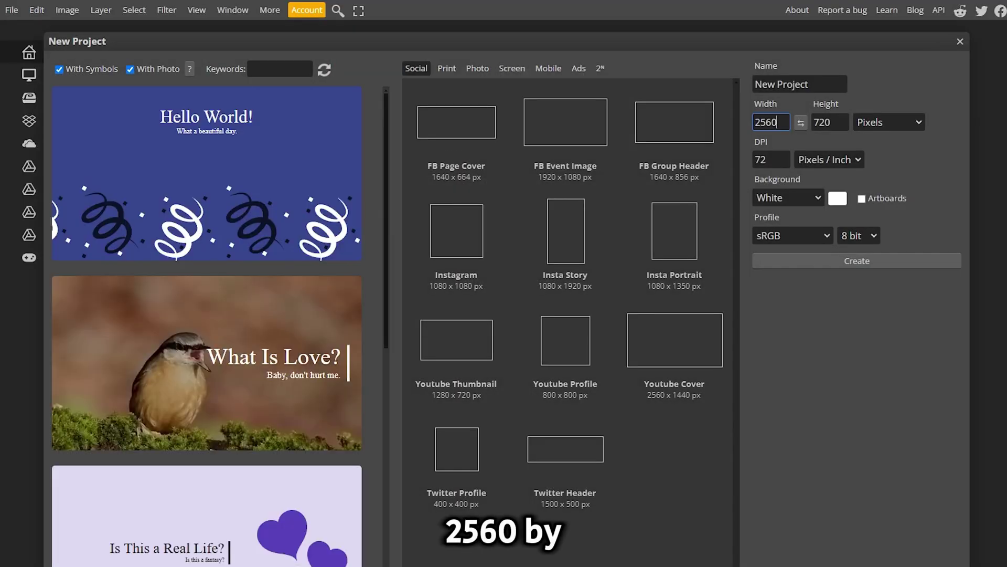
{"action": "key", "text": "Tab"}
{"action": "type", "text": "144"}
{"action": "left_click", "coordinate": [777, 256]}
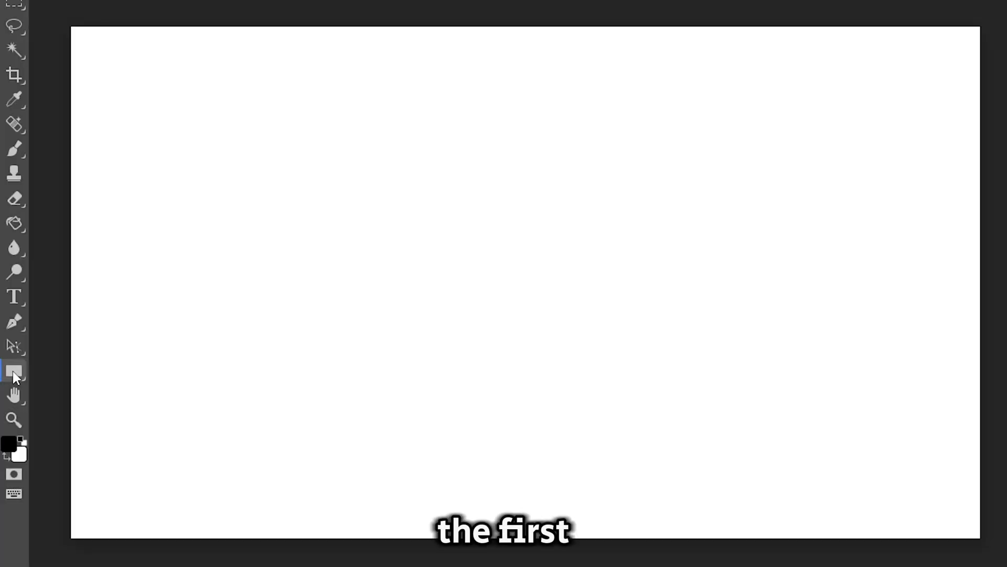
Step: Ready the Rectangle tool for drawing a background shape on the blank white canvas
{"action": "key", "text": "ctrl+alt+t"}
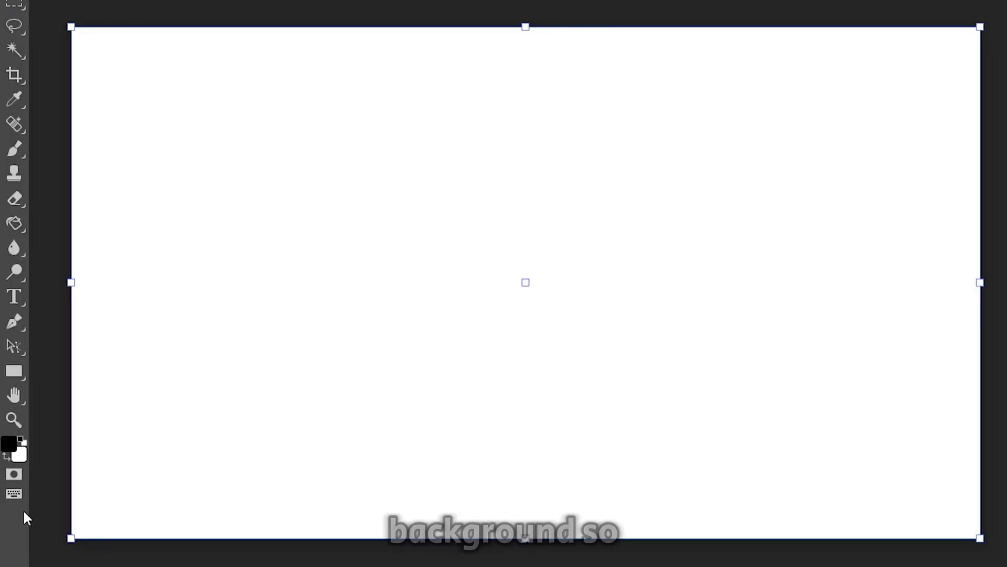
{"action": "left_click", "coordinate": [9, 446]}
{"action": "key", "text": "Return"}
{"action": "left_click", "coordinate": [13, 371]}
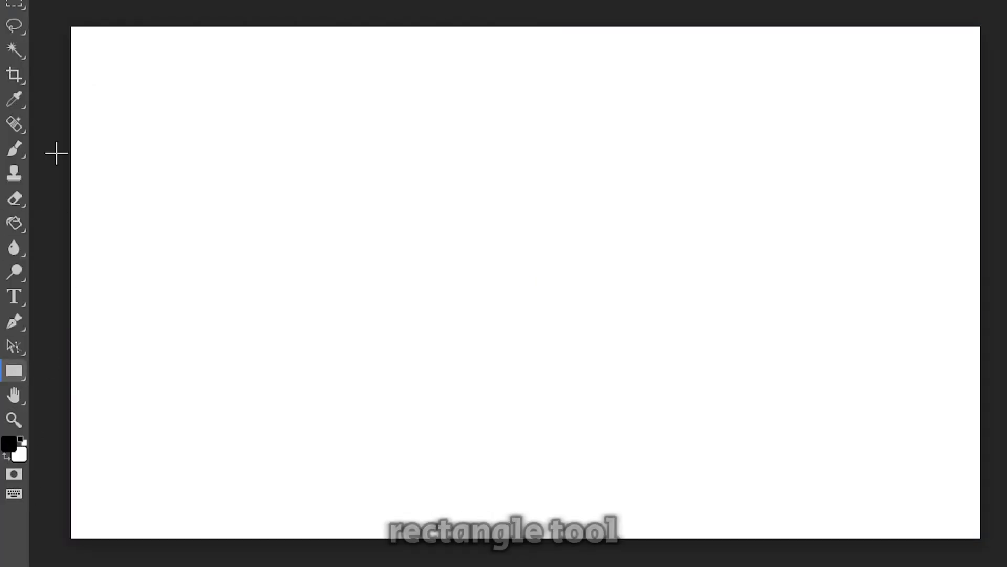